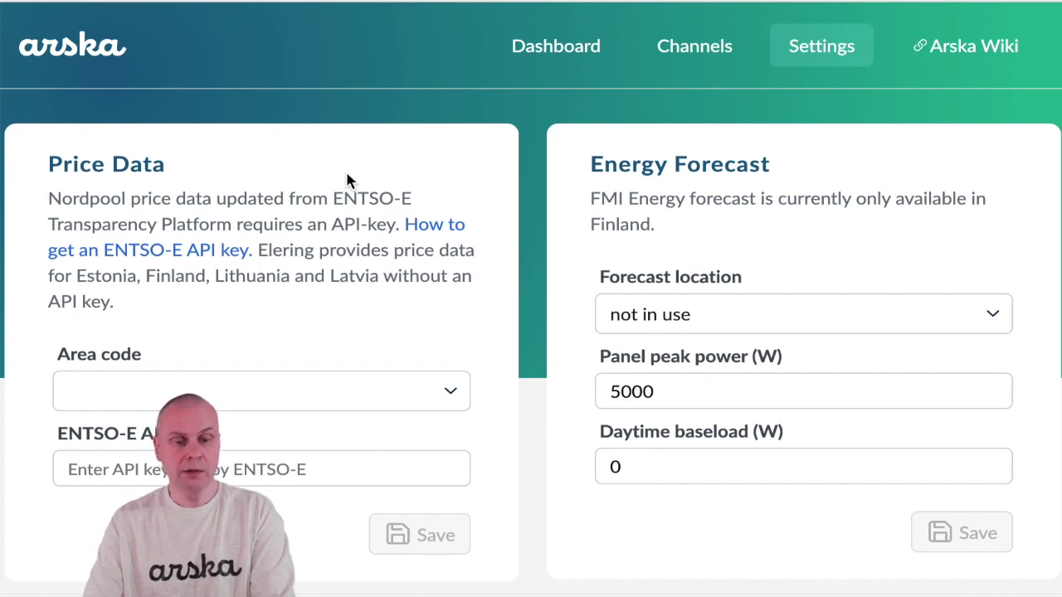
Set the price data area code to Finland, Fingrid and save the price settings
left_click(296, 400)
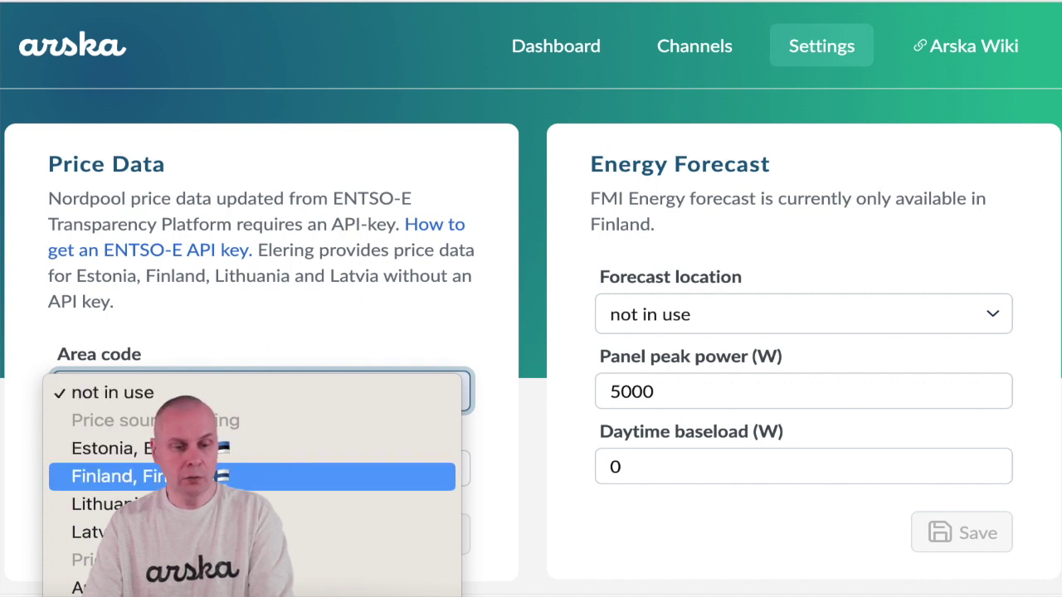
left_click(191, 477)
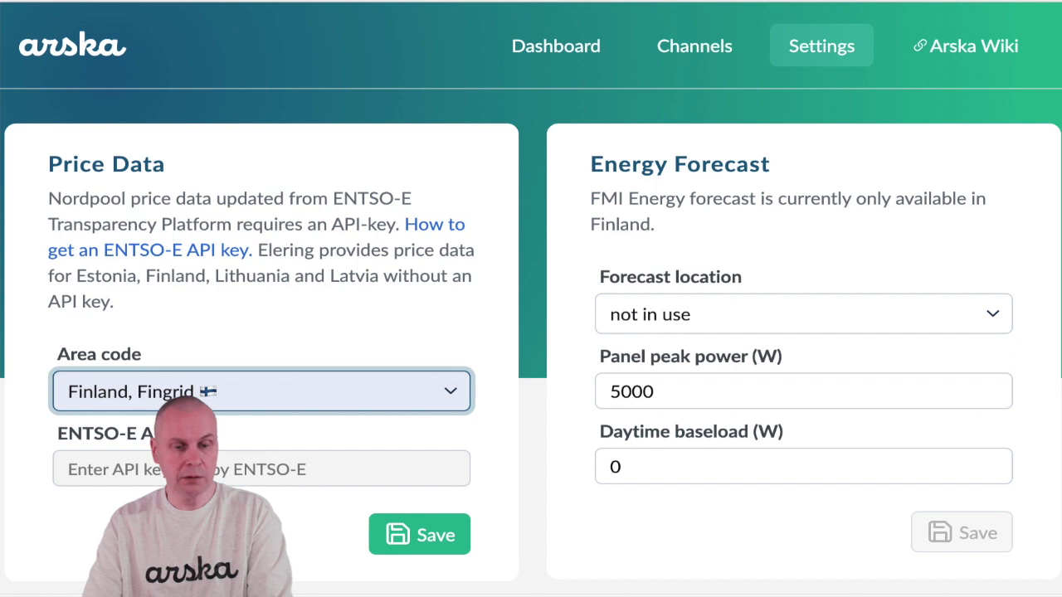
left_click(436, 537)
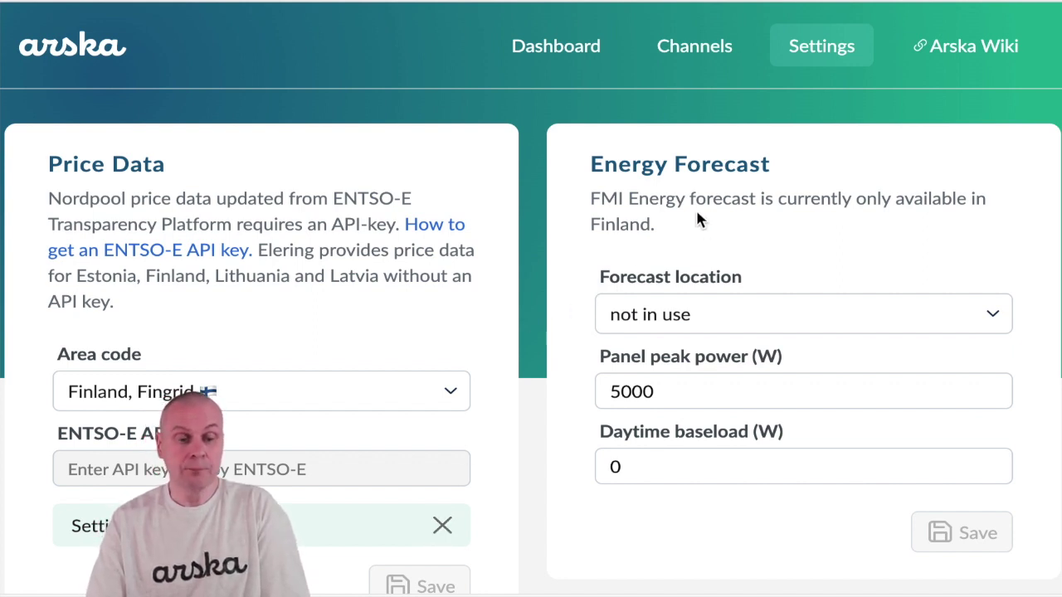
Set the energy forecast location to Espoo and the panel peak power to 5500 W
left_click(722, 316)
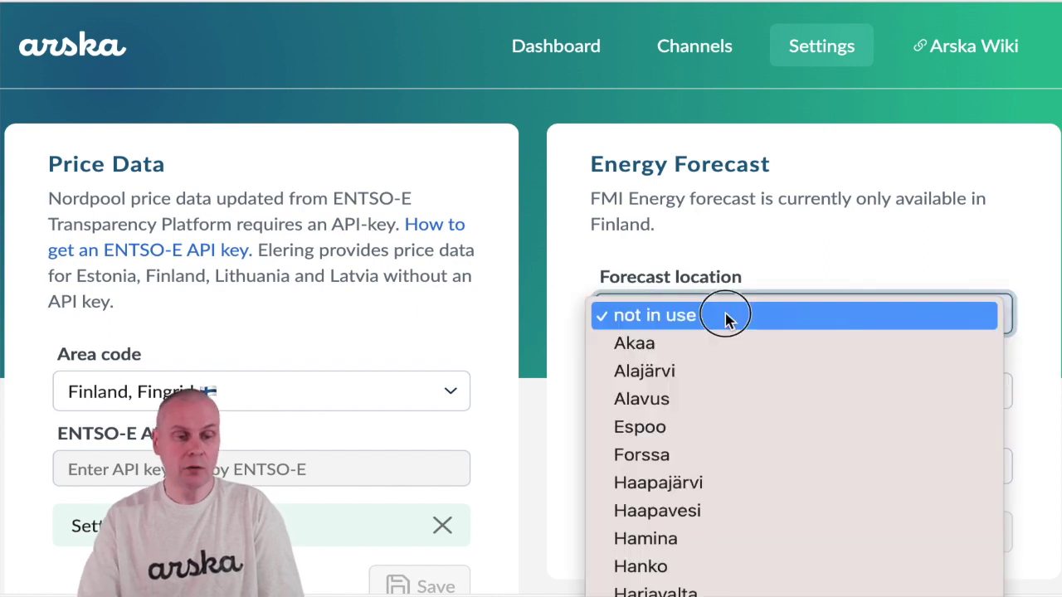
left_click(694, 426)
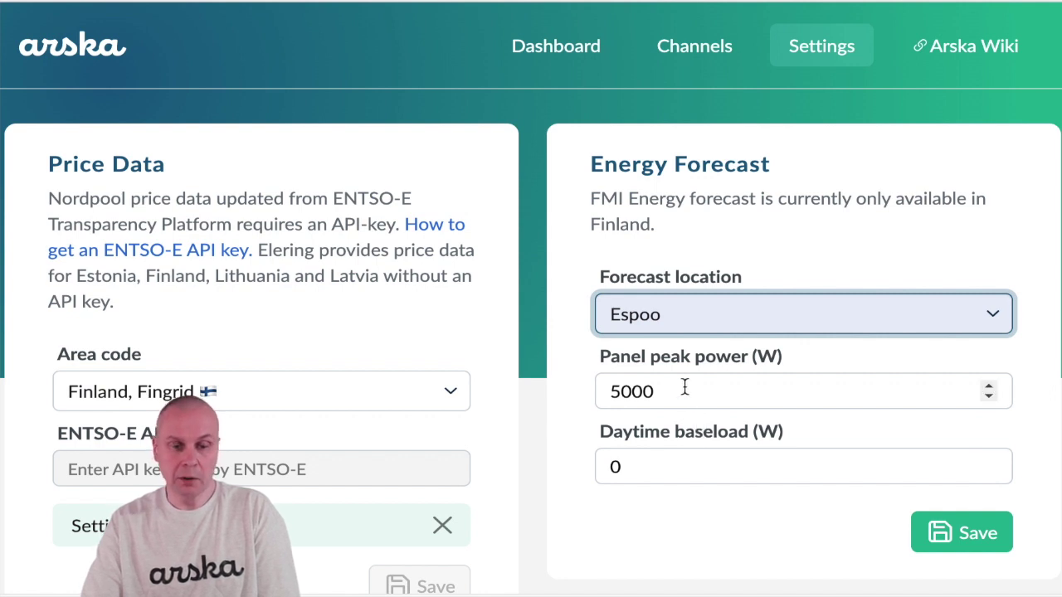
left_click(685, 387)
key("BackSpace")
key("BackSpace")
key("BackSpace")
type("500")
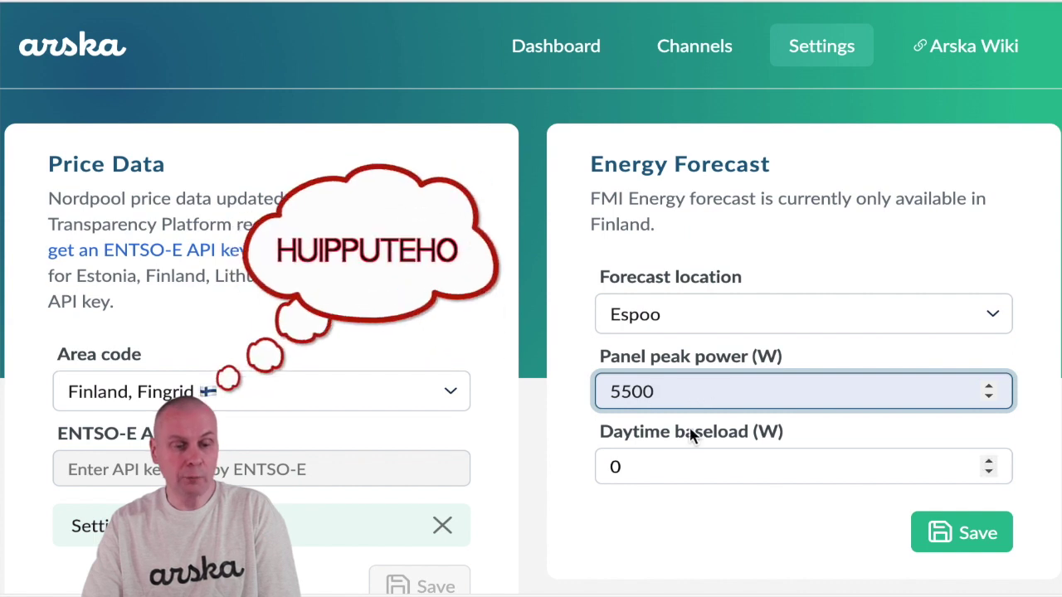
Set the daytime baseload to 500 W and save the energy forecast settings
left_click(638, 467)
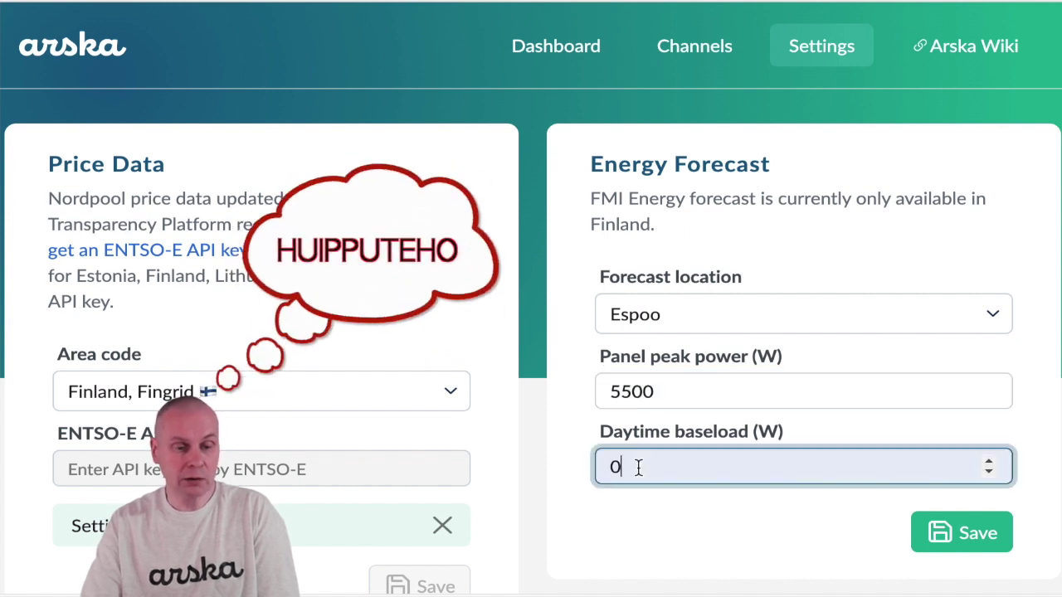
key("BackSpace")
type("500")
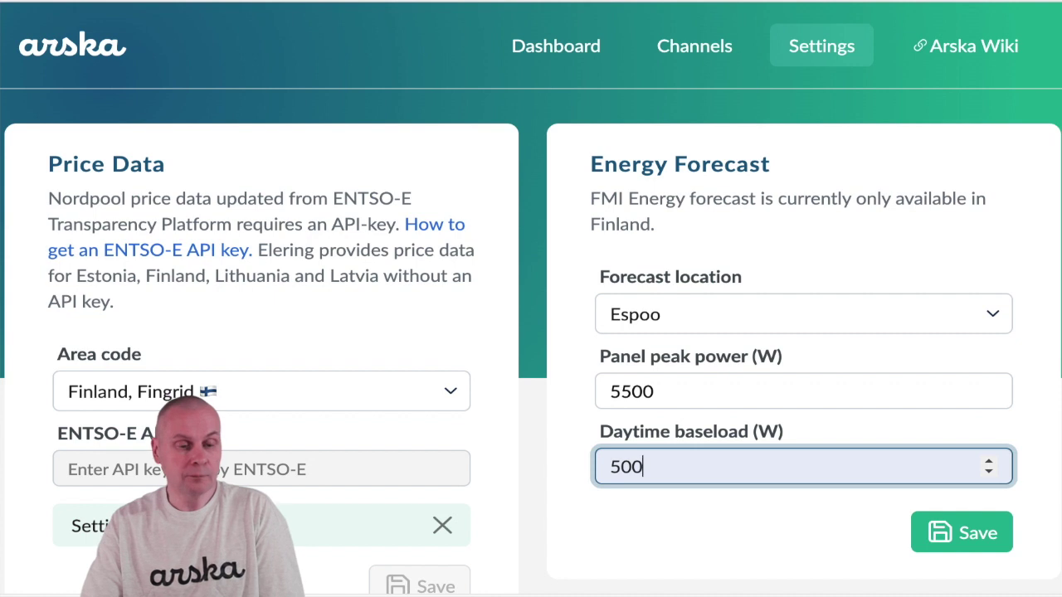
left_click(966, 533)
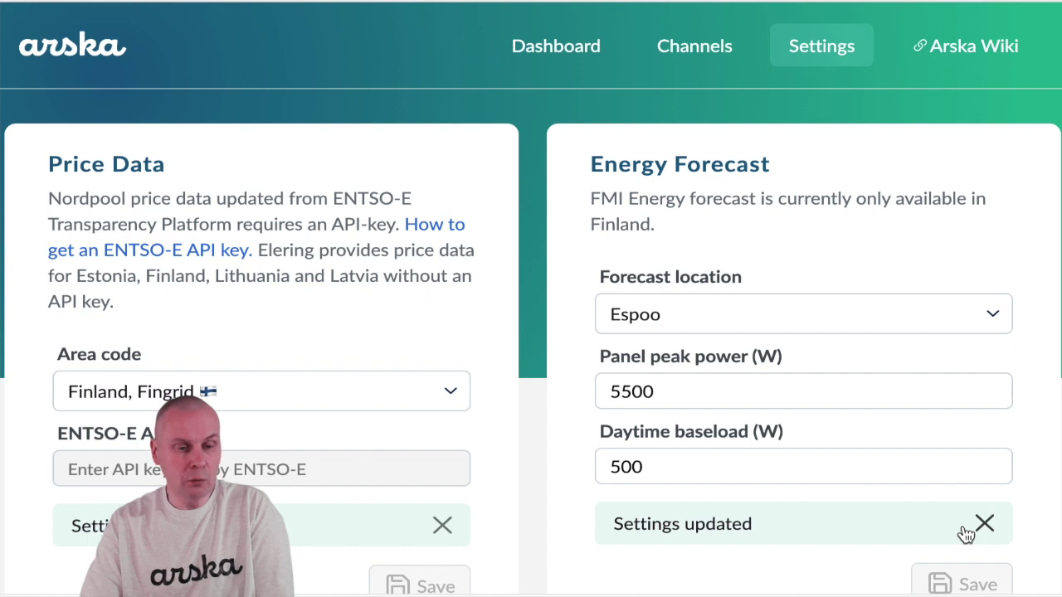
Review the available energy meter types and inverter types, leaving both set to not in use
scroll(965, 534, "down", 3)
scroll(960, 526, "down", 5)
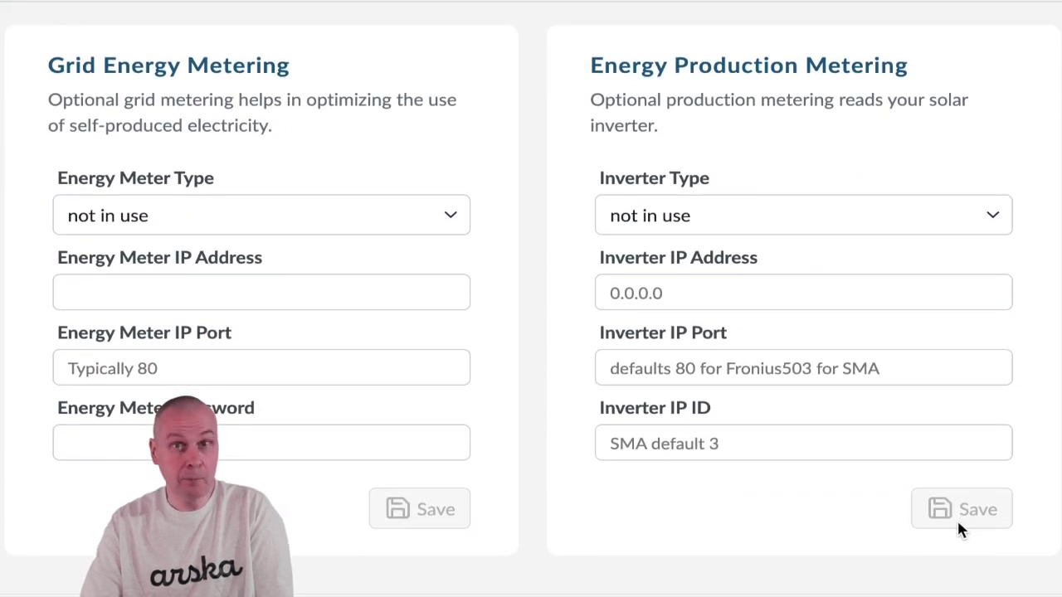
left_click(346, 213)
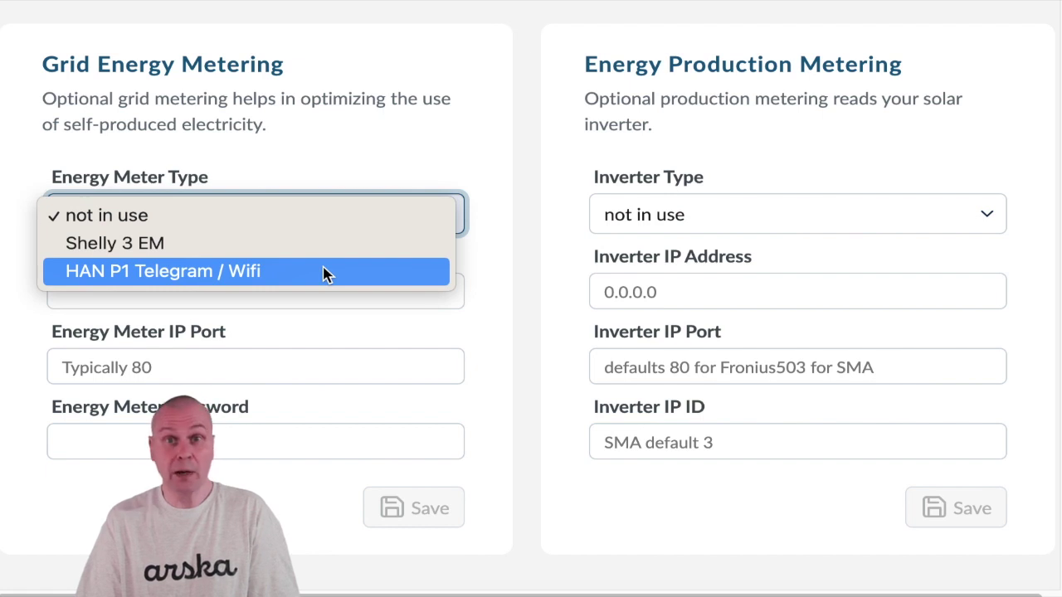
left_click(395, 173)
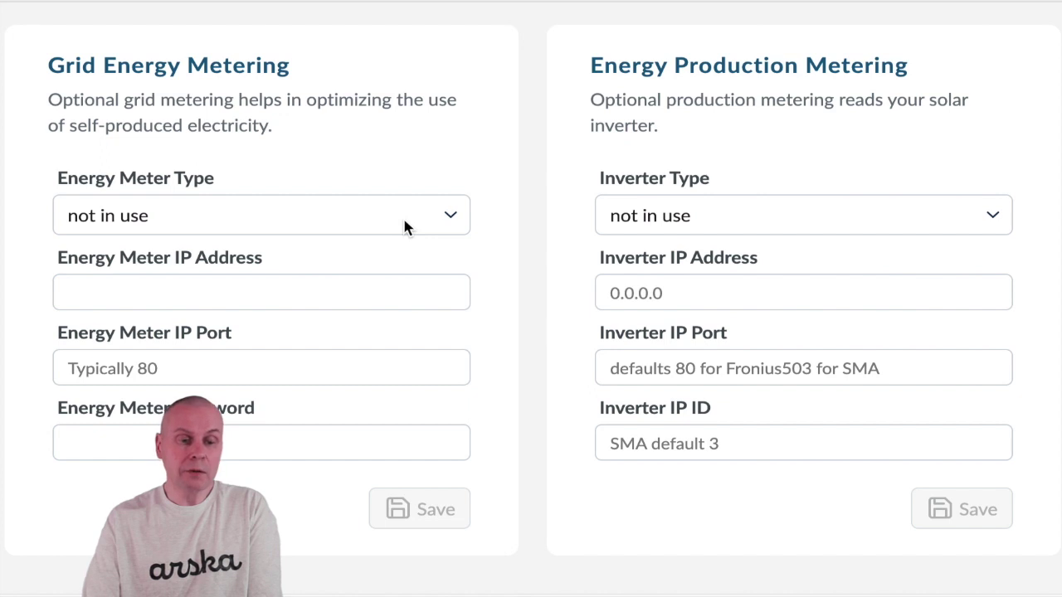
left_click(647, 224)
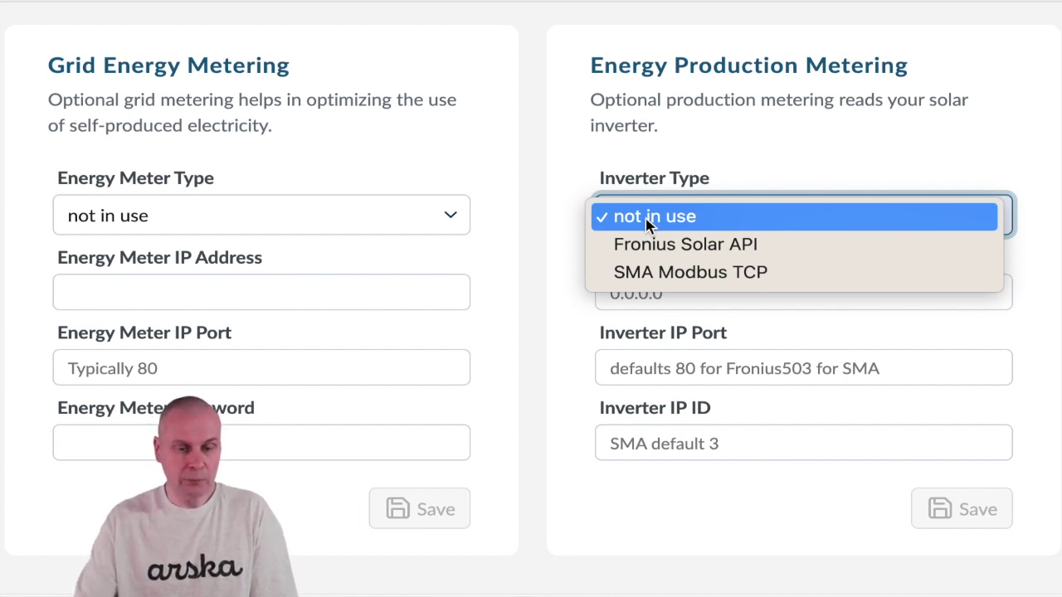
left_click(647, 224)
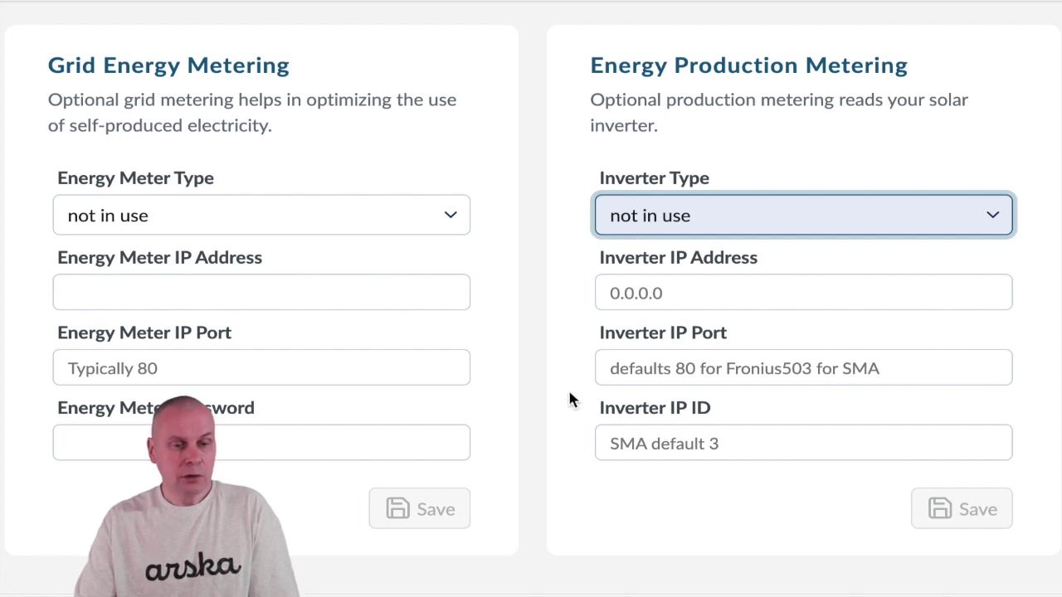
Keep the timezone at EET, set the preferred language to Suomi (vain sääntöpohjat ja muuttujat), and save the localisation settings
scroll(569, 399, "down", 3)
scroll(568, 399, "down", 4)
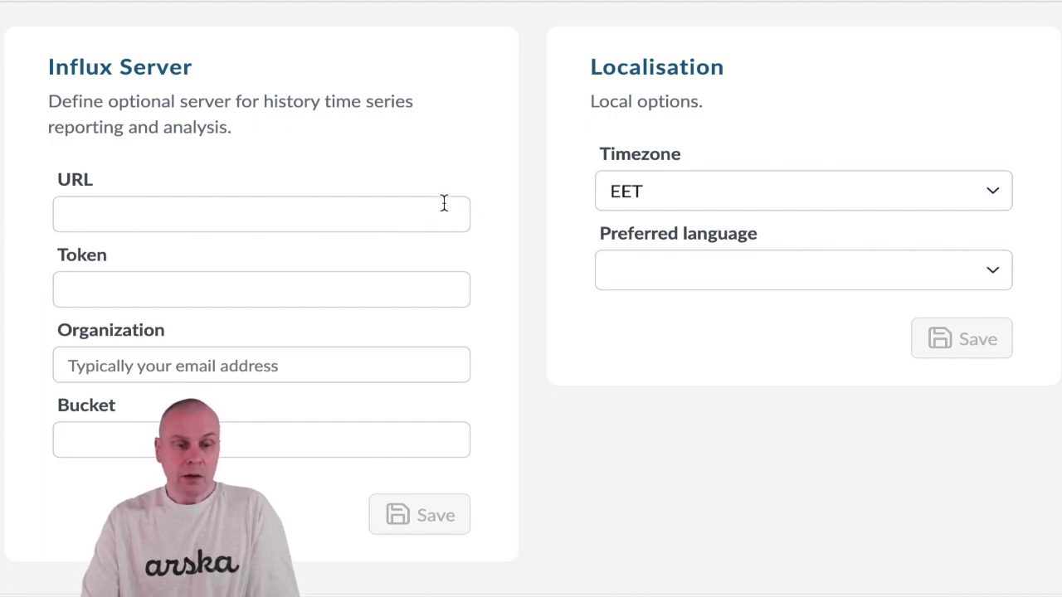
left_click(646, 199)
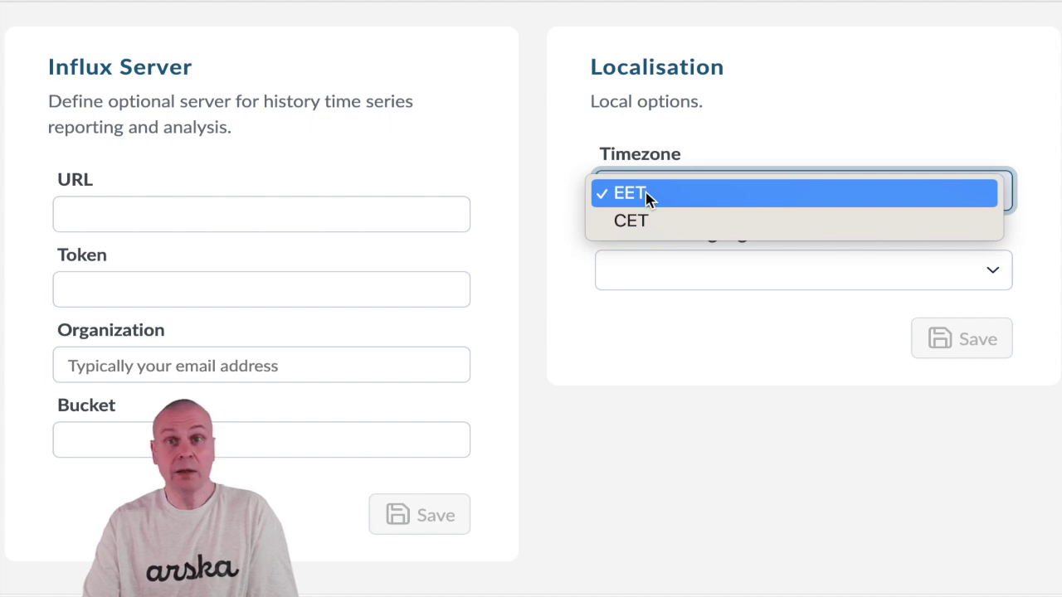
left_click(646, 197)
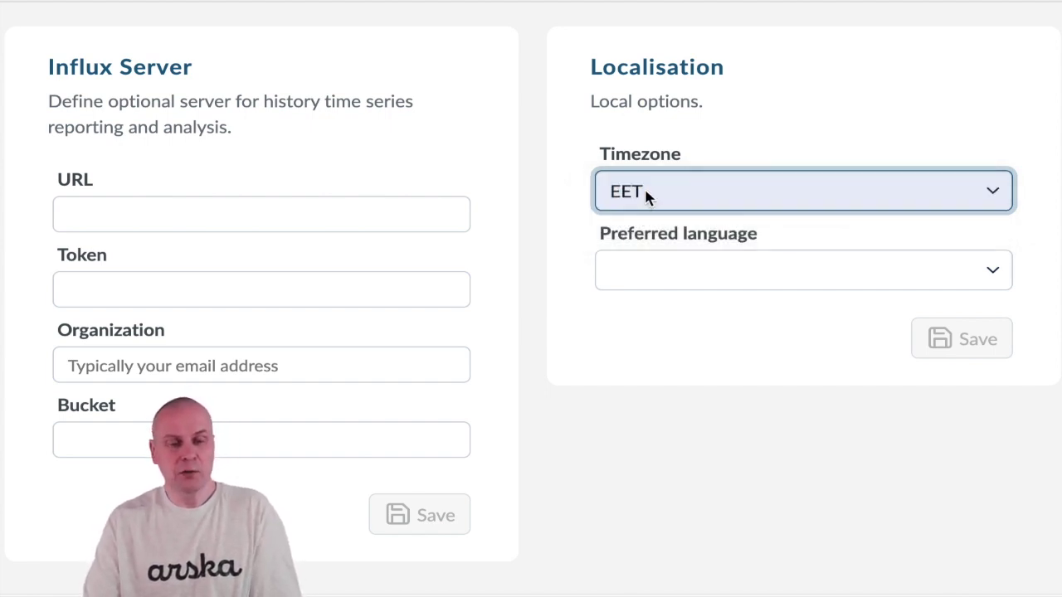
left_click(669, 272)
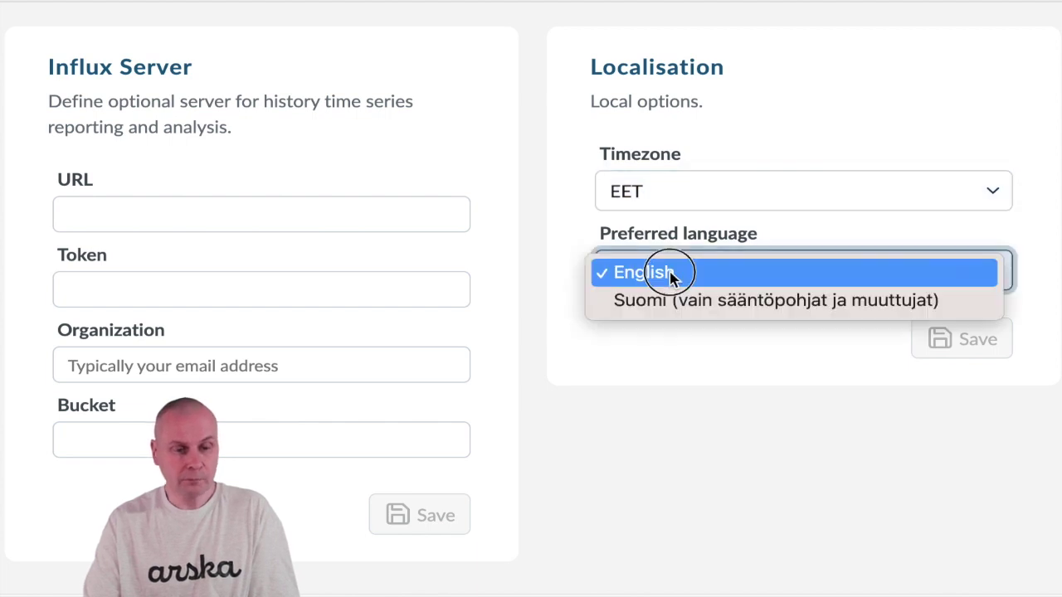
left_click(675, 302)
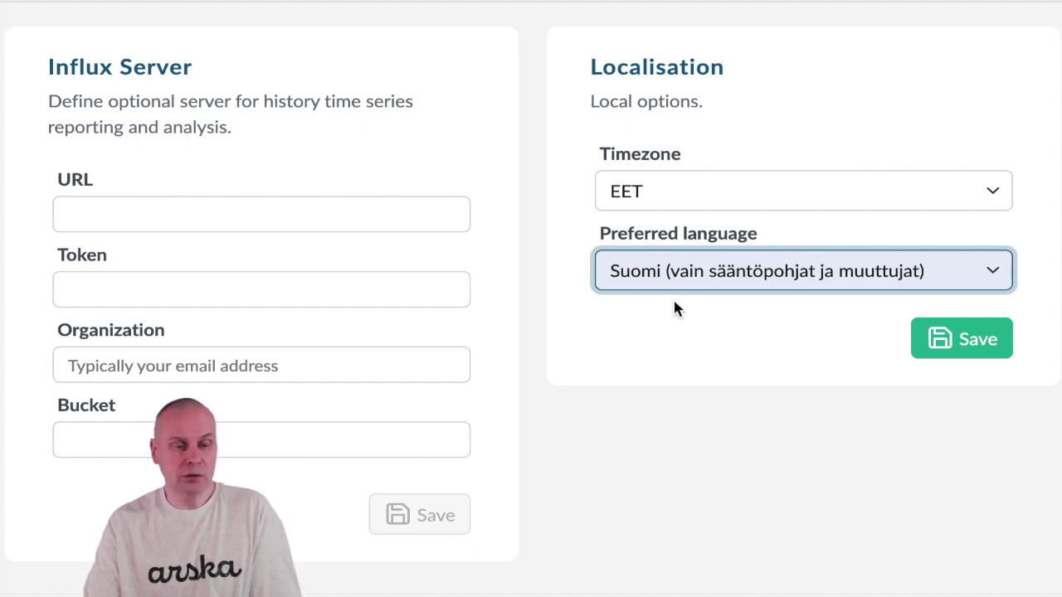
left_click(969, 344)
Save olimex-esp32-evb as the hardware template in the advanced settings and restart the system with its cache cleared
scroll(765, 377, "down", 8)
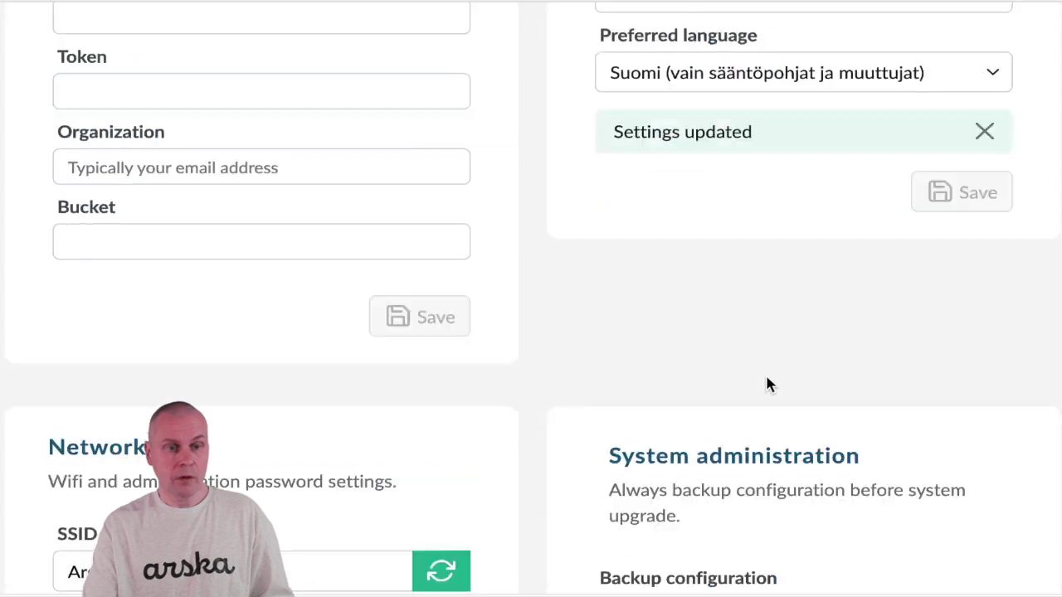
scroll(766, 373, "up", 1)
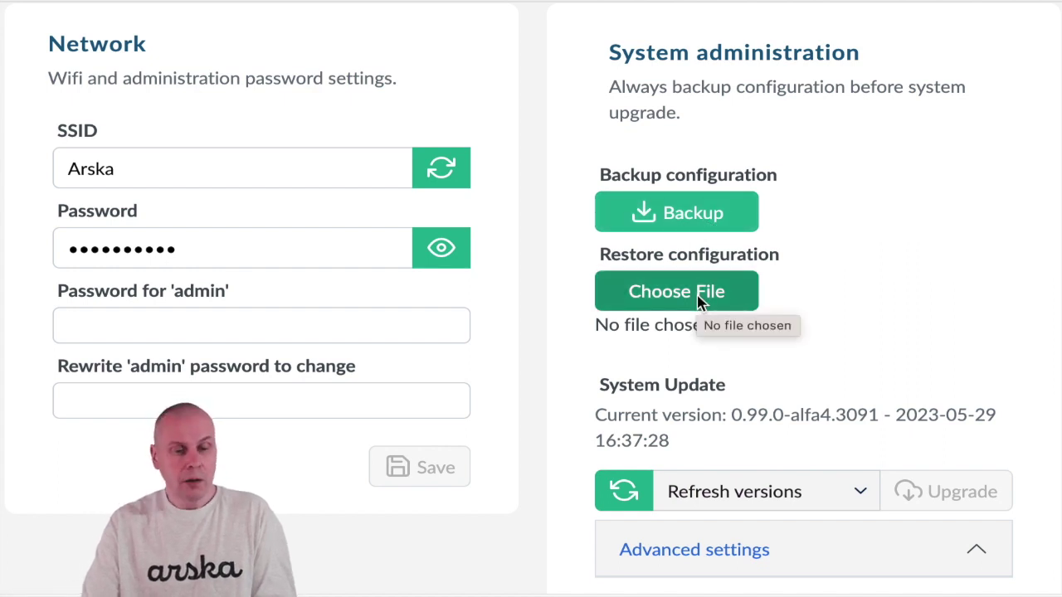
scroll(682, 423, "down", 4)
left_click(689, 249)
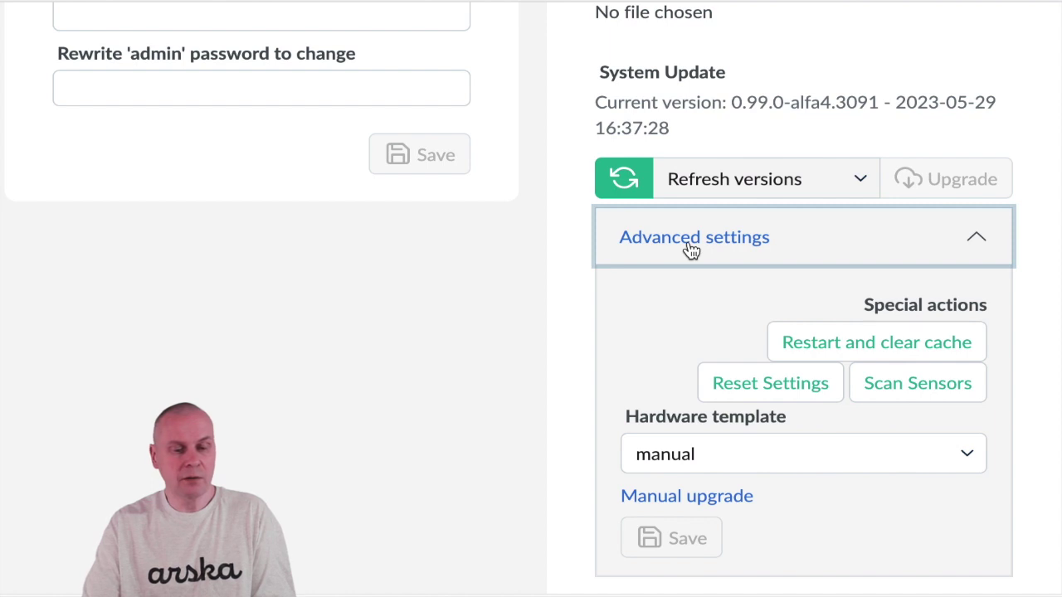
left_click(695, 457)
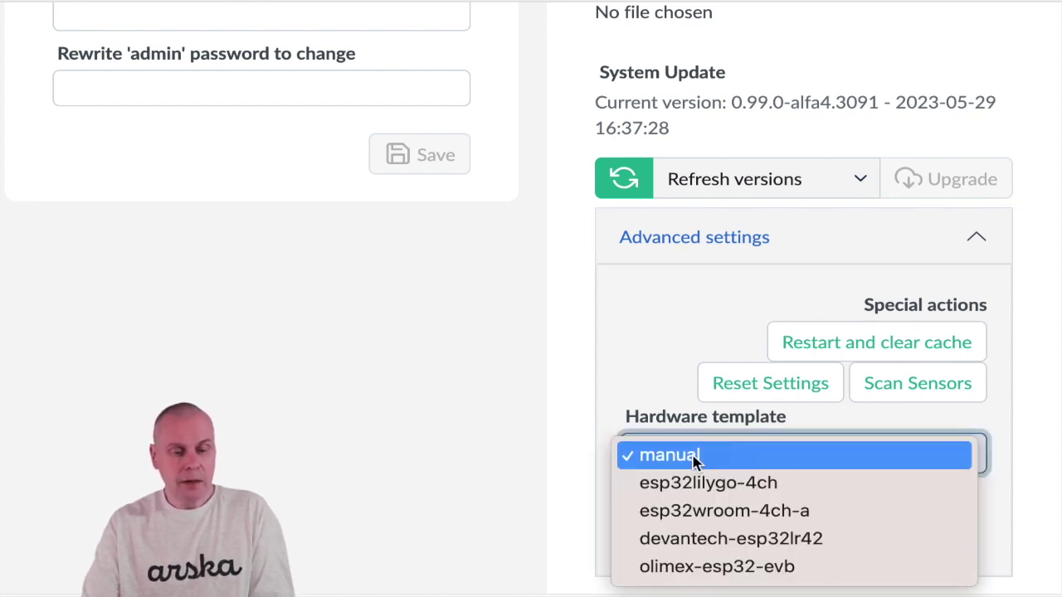
left_click(697, 568)
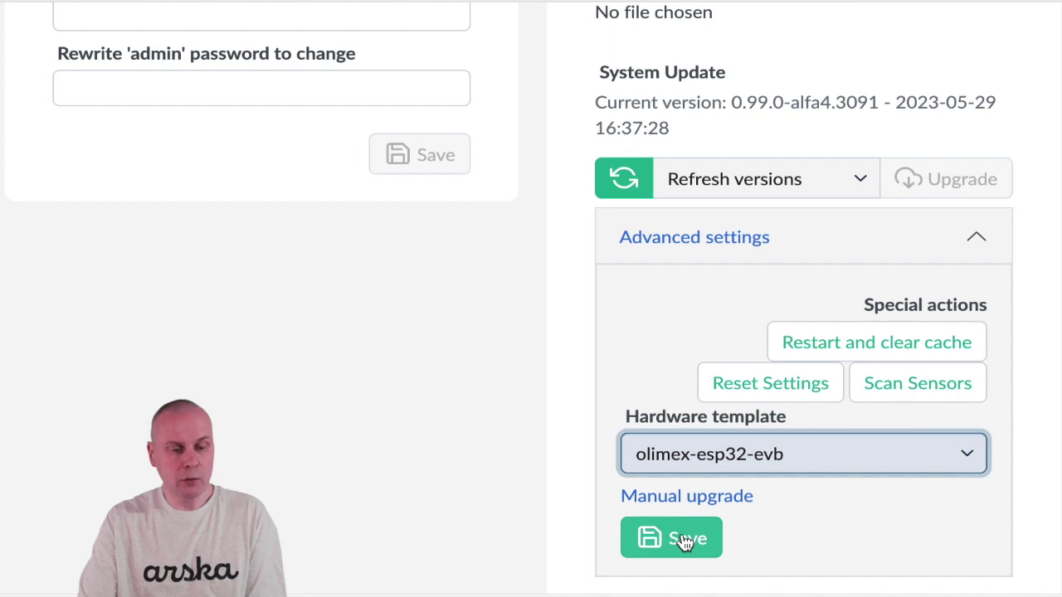
left_click(685, 543)
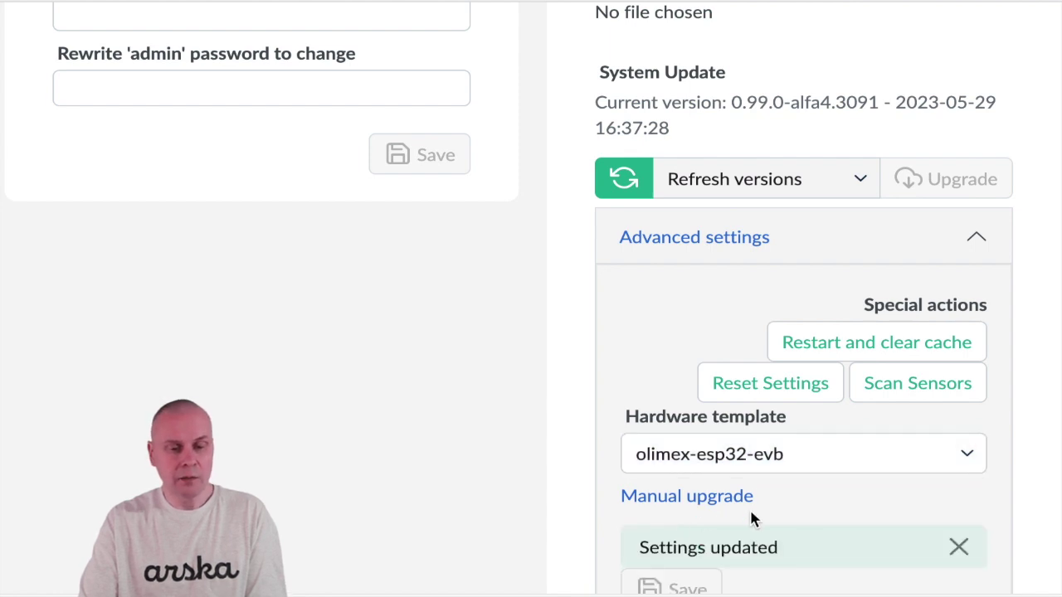
left_click(832, 351)
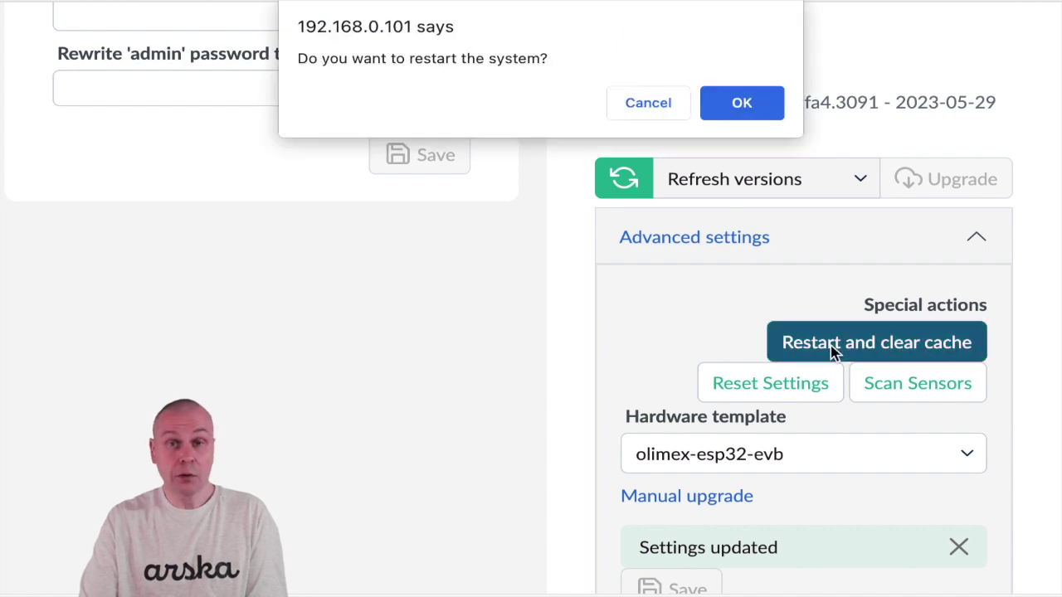
left_click(728, 103)
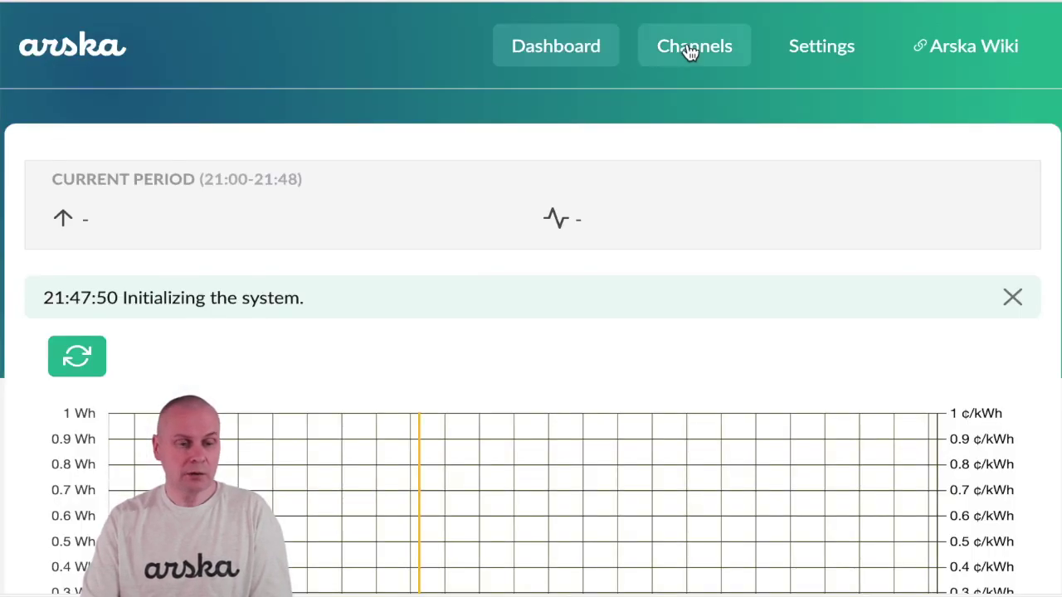
Rename channel 1 to LattiaL, keeping its relay type as GPIO, and save the channel
left_click(687, 48)
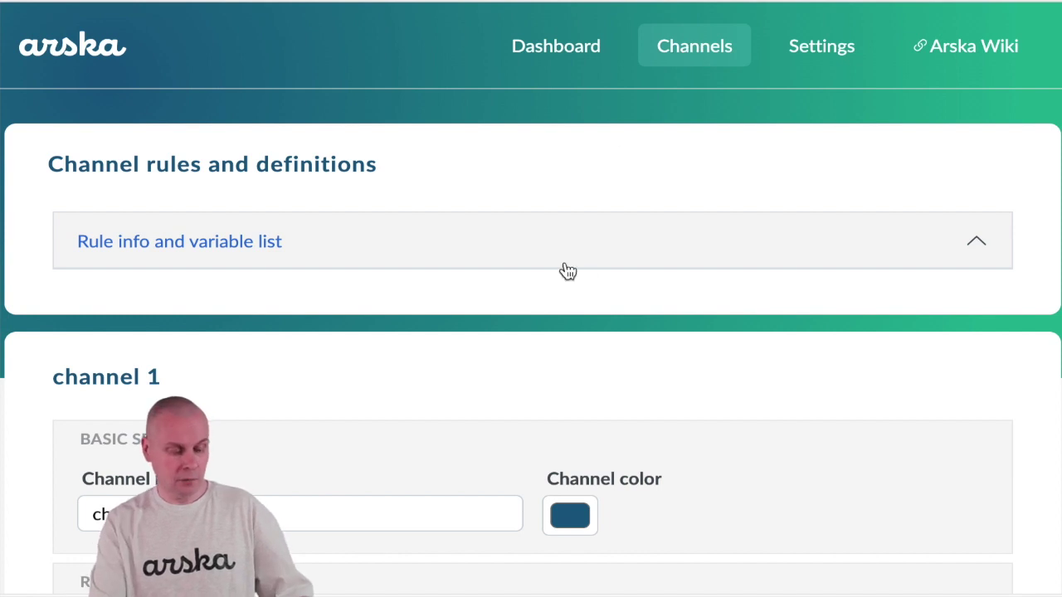
left_click(337, 515)
scroll(322, 458, "down", 3)
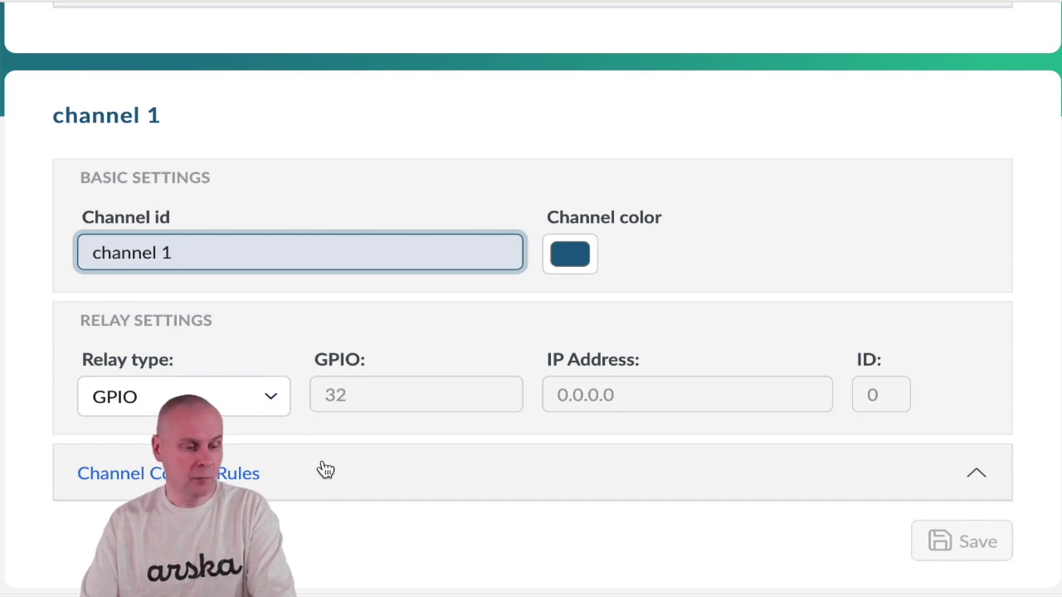
triple_click(236, 253)
type("LattiaL")
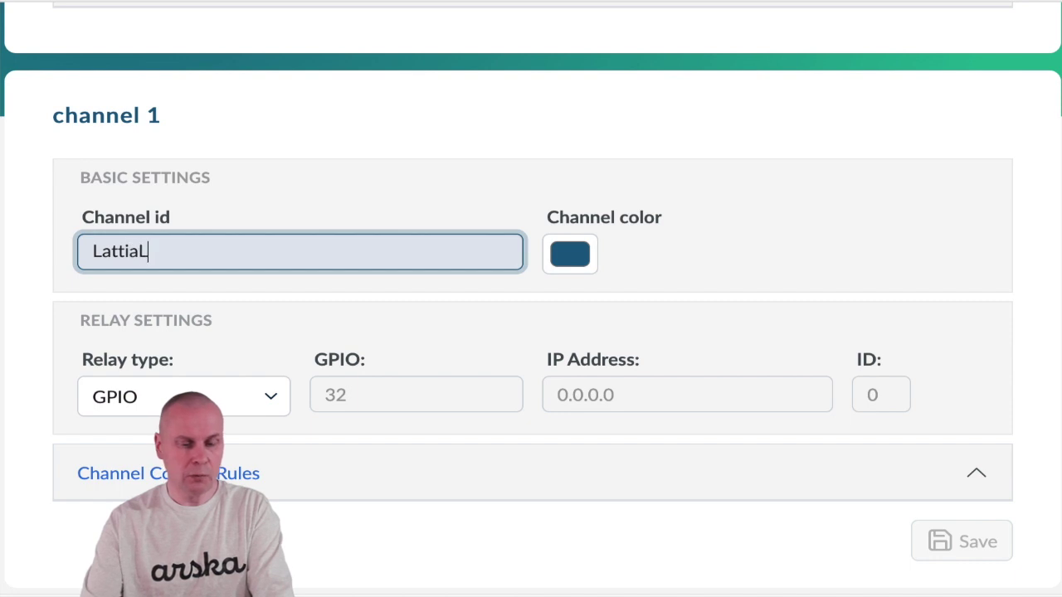
key("Tab")
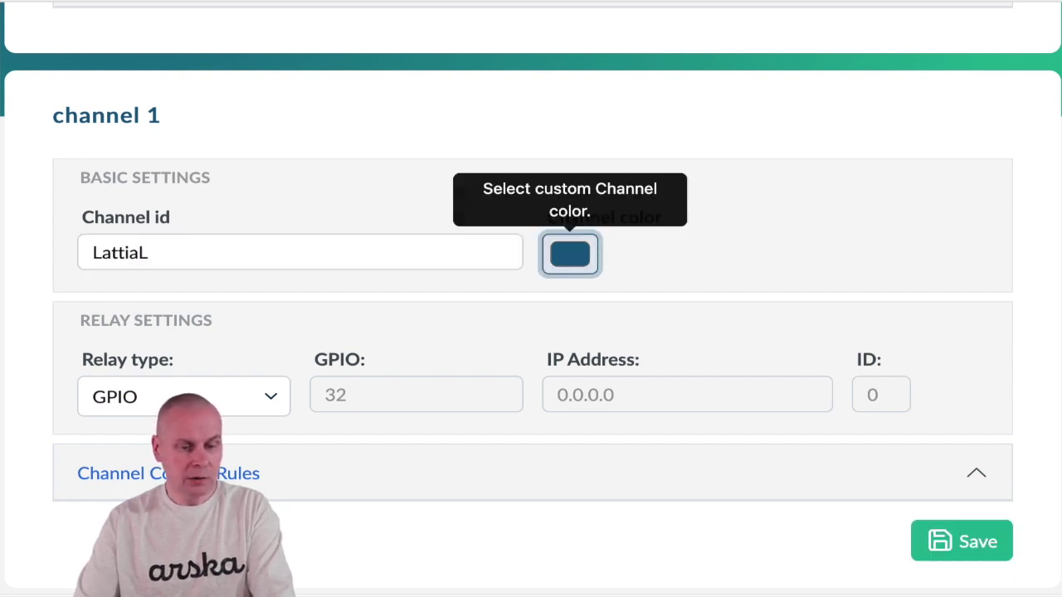
key("Tab")
key("space")
key("Return")
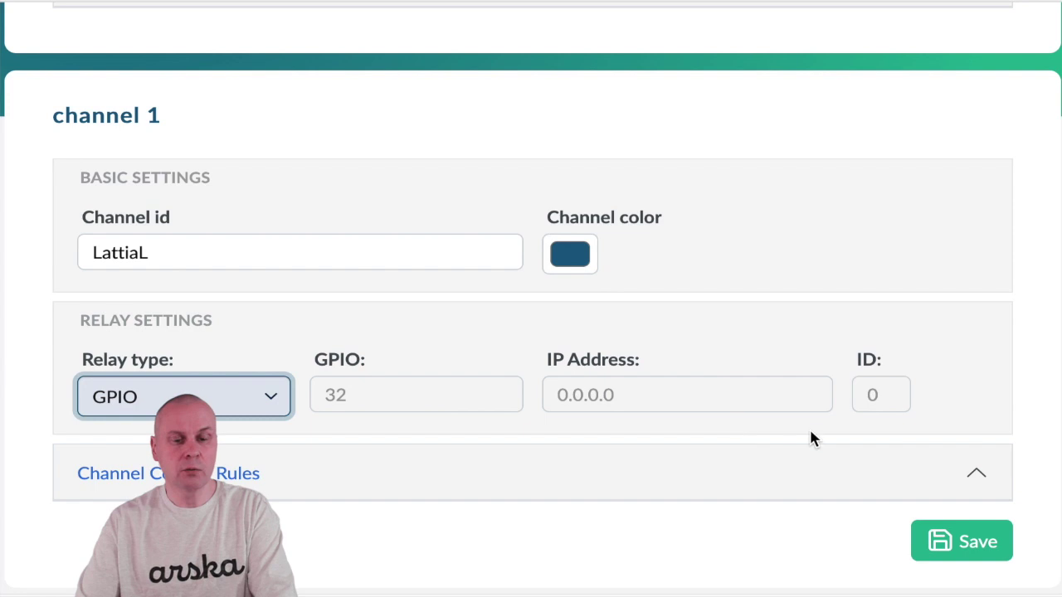
left_click(972, 543)
Rename channel 2 to Varaaja, keep its relay type as GPIO, and save the channel
scroll(786, 491, "down", 3)
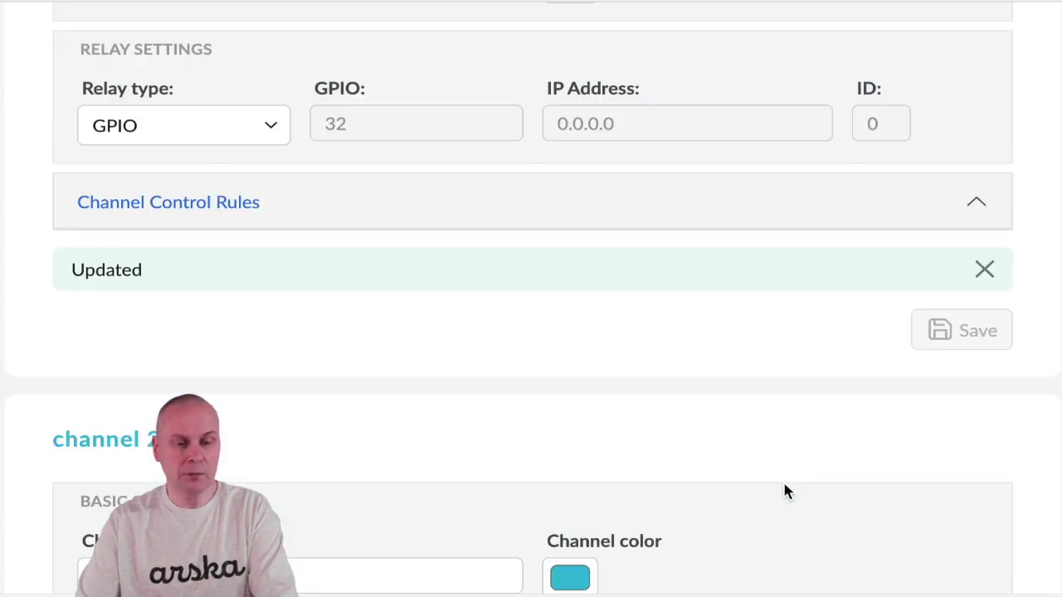
scroll(785, 486, "down", 4)
triple_click(262, 230)
type("Varaaja")
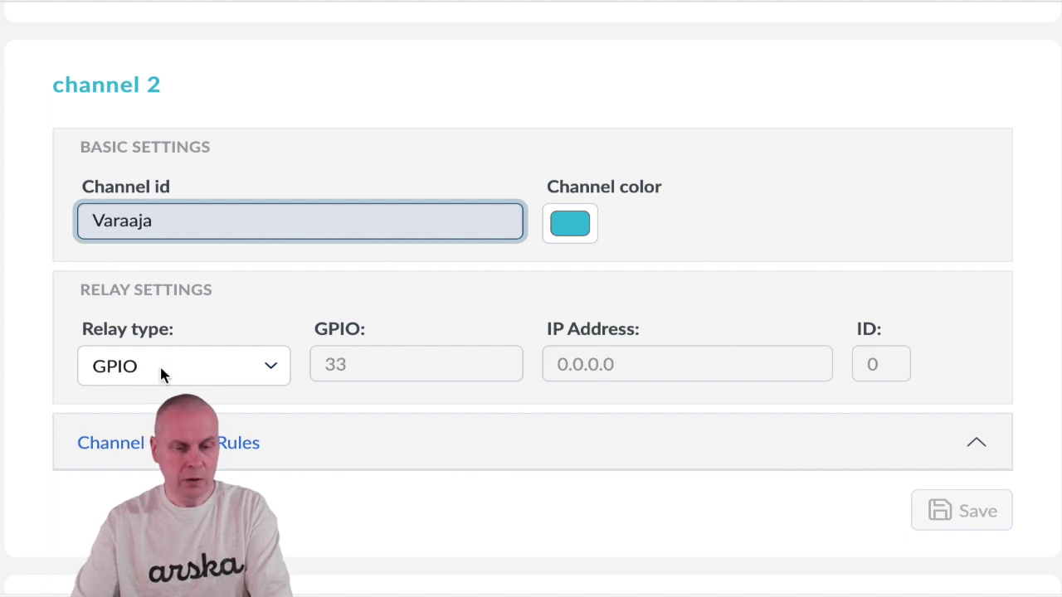
left_click(159, 375)
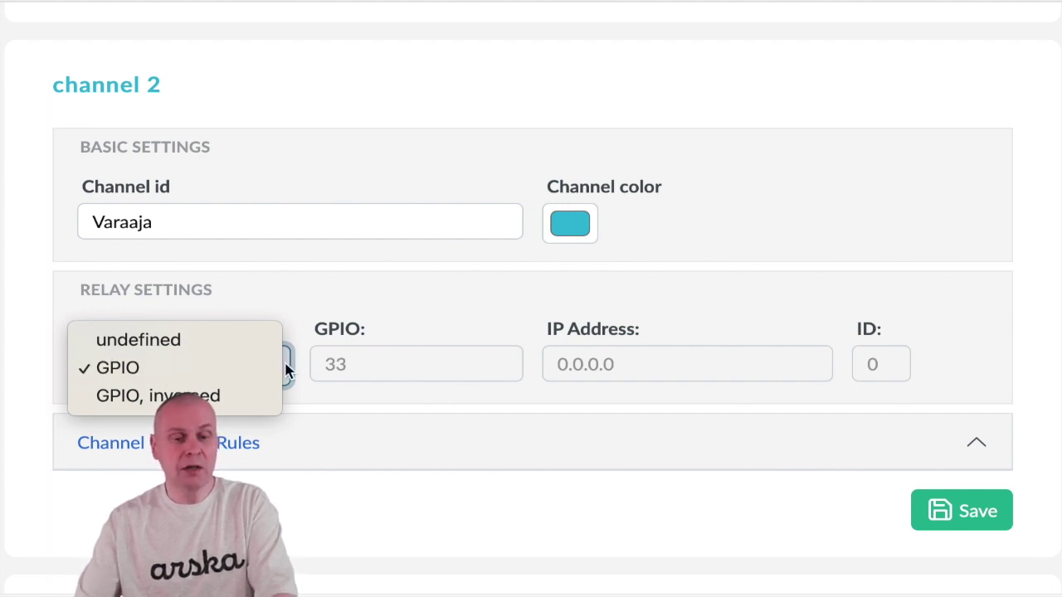
left_click(218, 398)
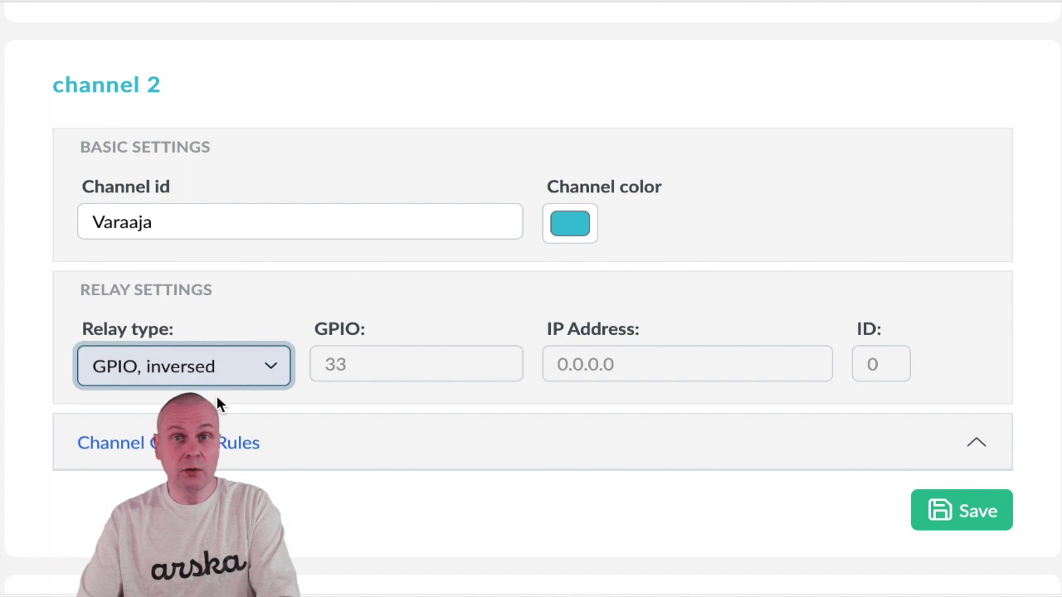
left_click(218, 373)
left_click(199, 341)
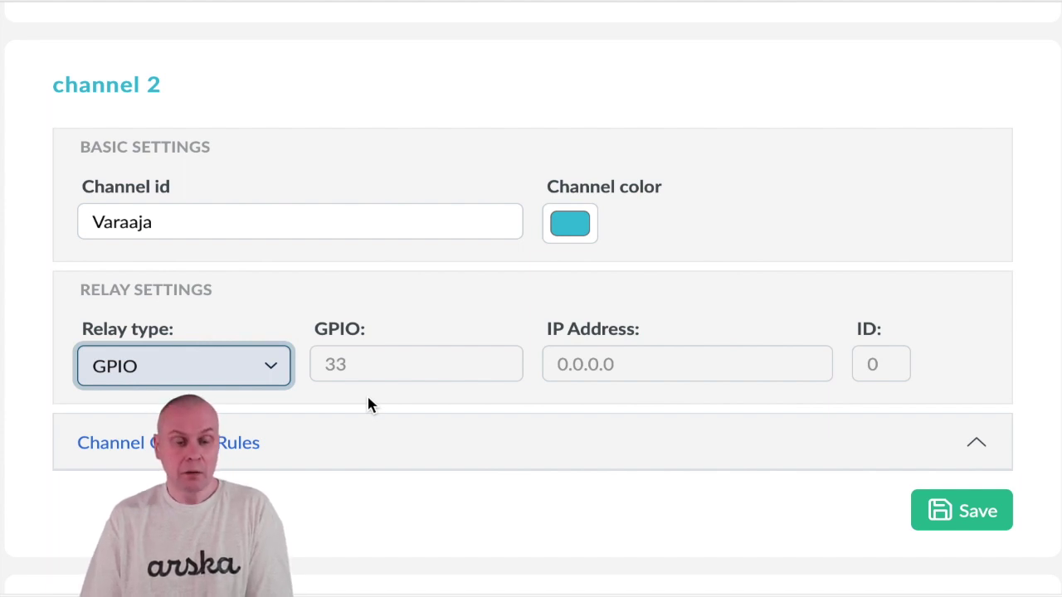
left_click(963, 510)
Rename channel 3 to Lamppu
scroll(960, 511, "down", 7)
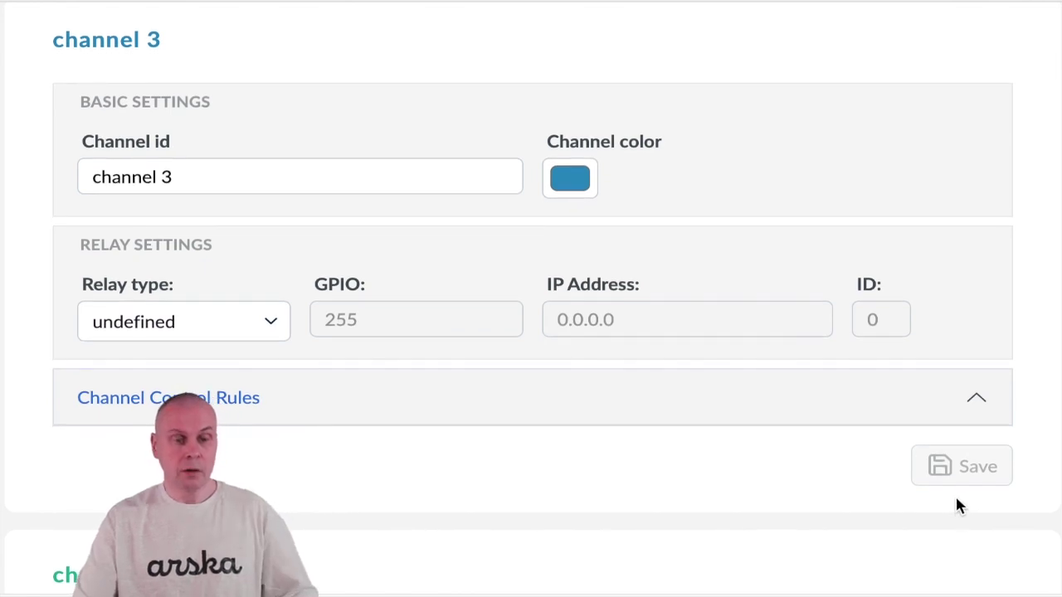
triple_click(179, 176)
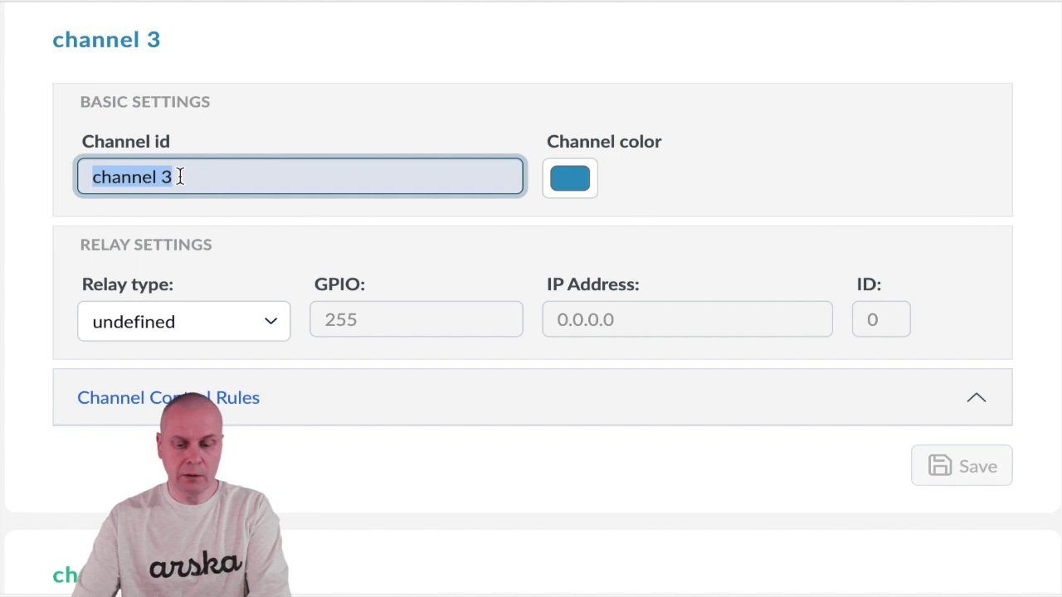
type("Lamppu")
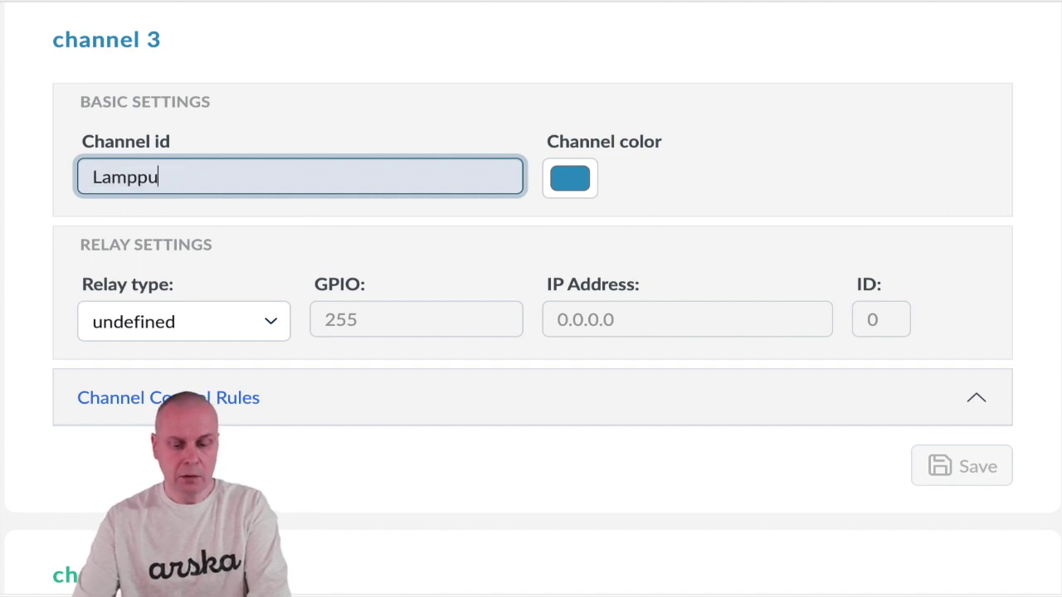
left_click(207, 203)
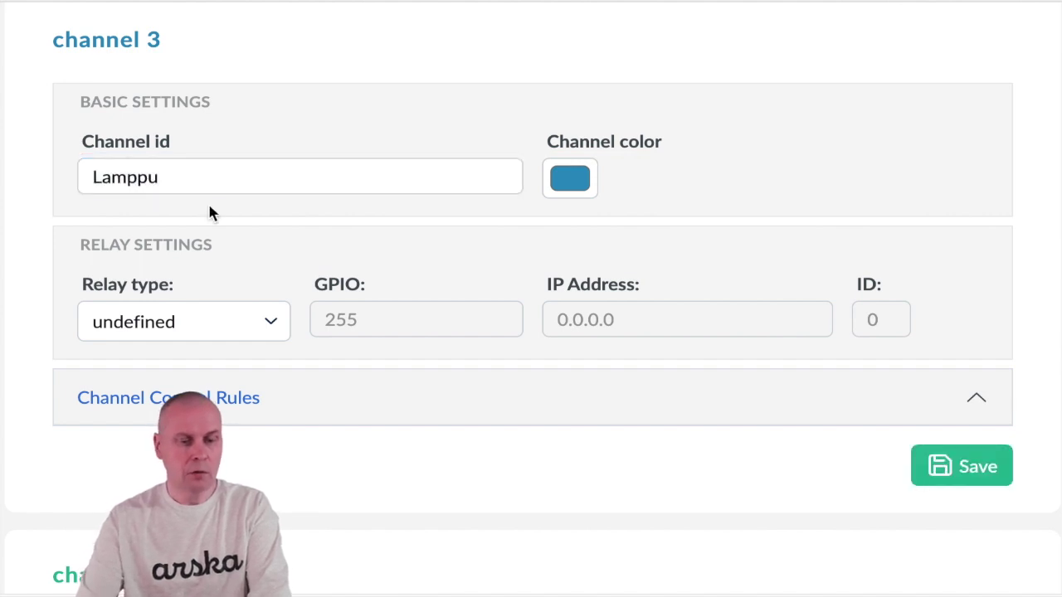
Set the Lamppu channel's relay type to Shelly Gen 1 with IP address 192.168.0.102 and ID 0, and save the channel
left_click(189, 328)
left_click(189, 352)
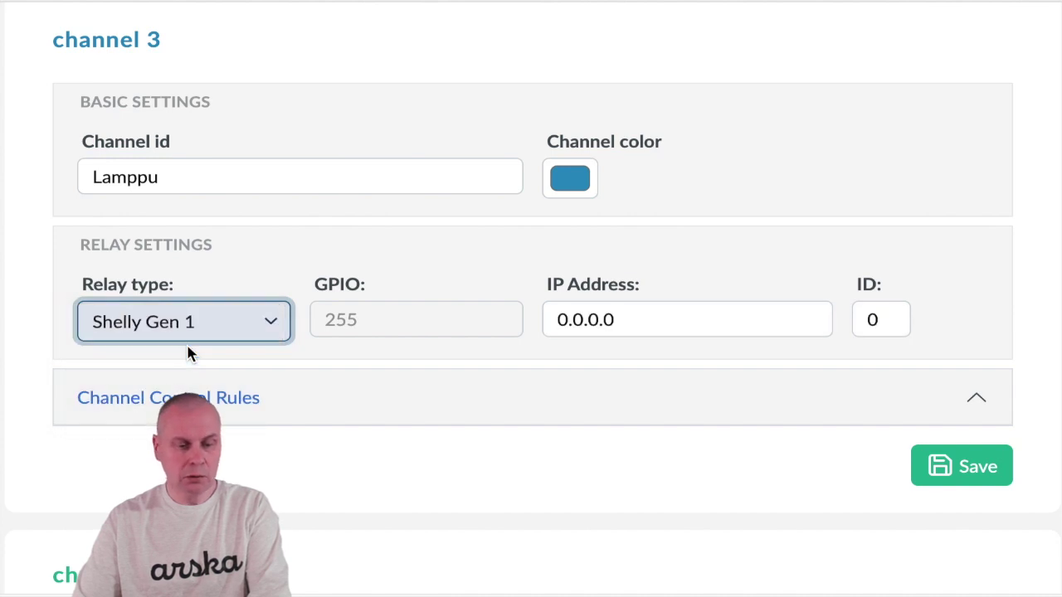
double_click(593, 319)
type("192.168.0")
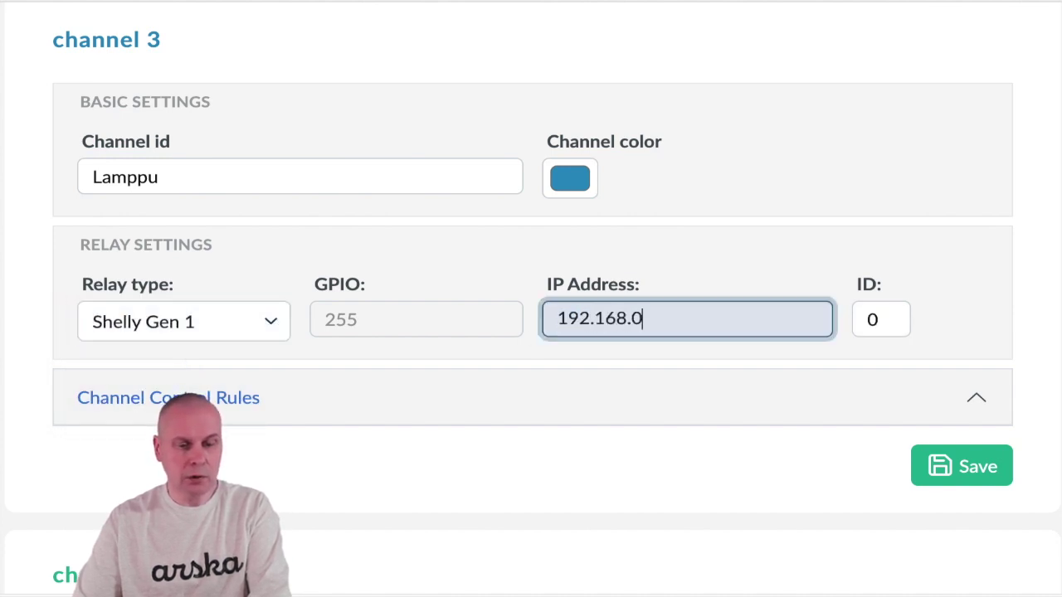
type(".102")
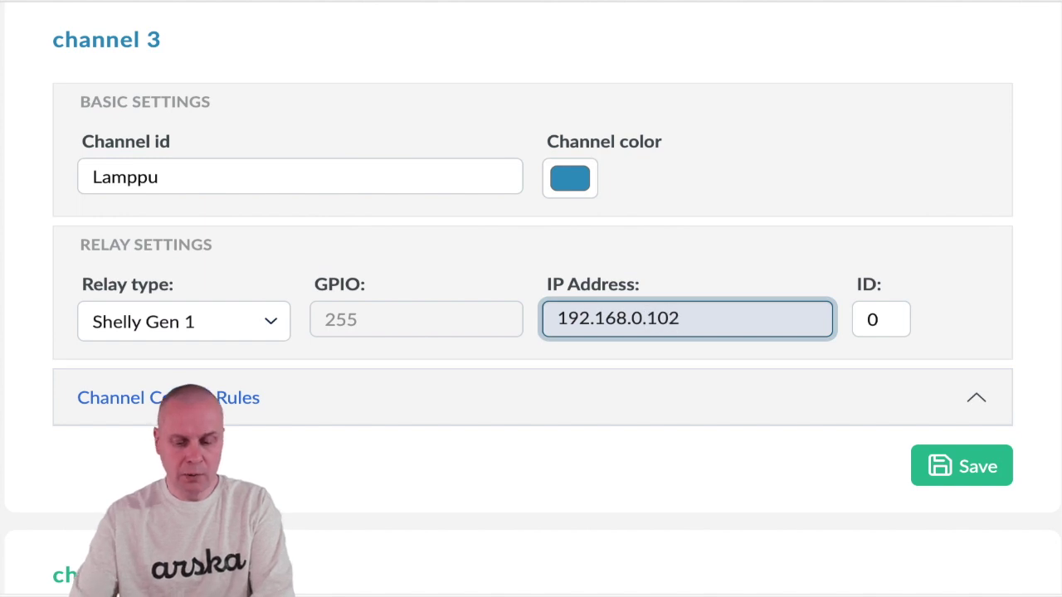
key("Tab")
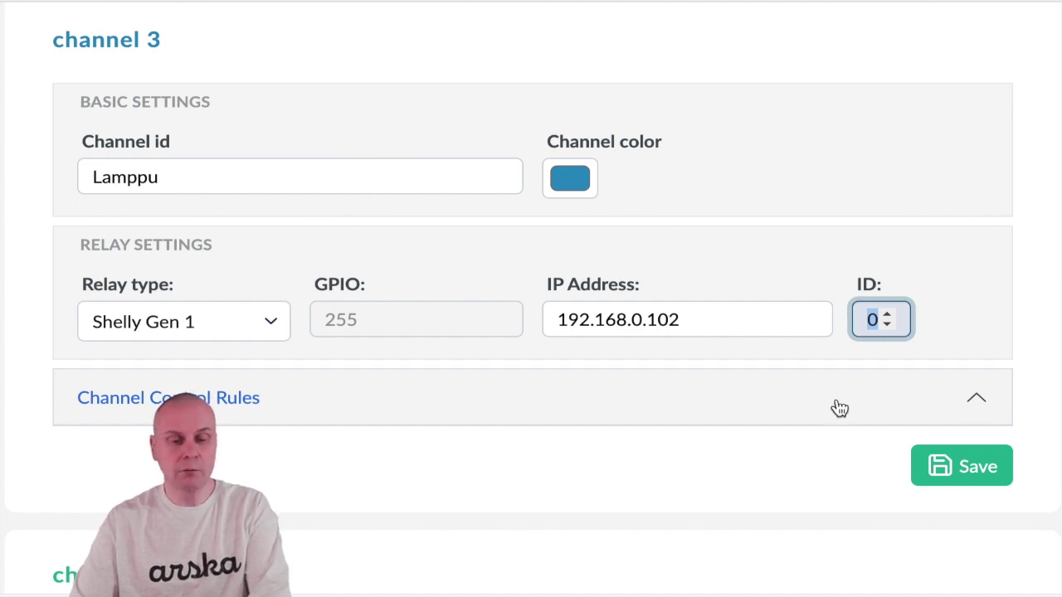
left_click(970, 466)
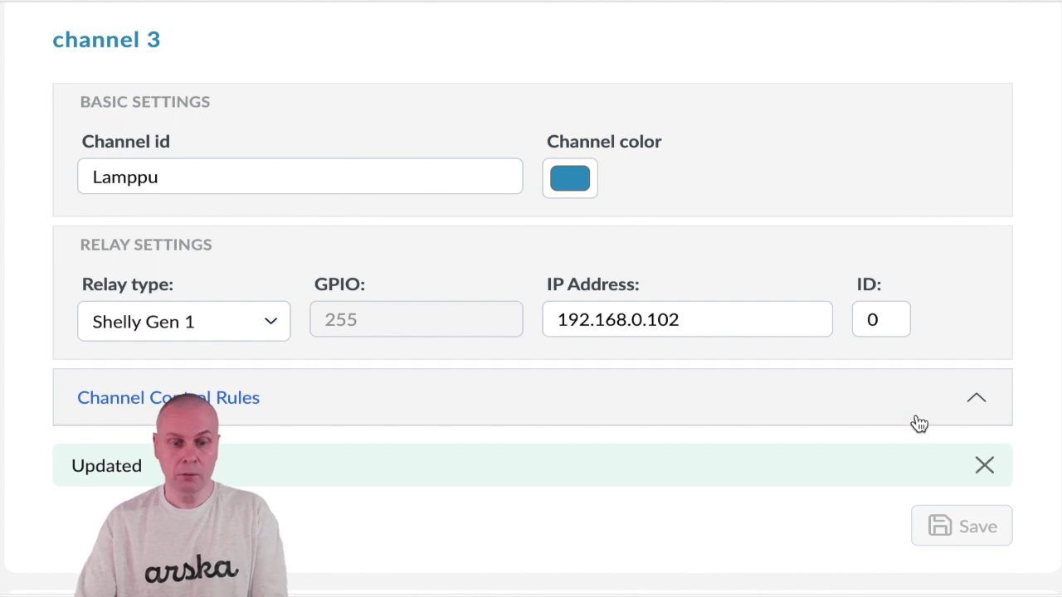
On the dashboard, test the LattiaL relay with a 01:00 manual schedule starting now and clear that schedule
scroll(824, 375, "up", 15)
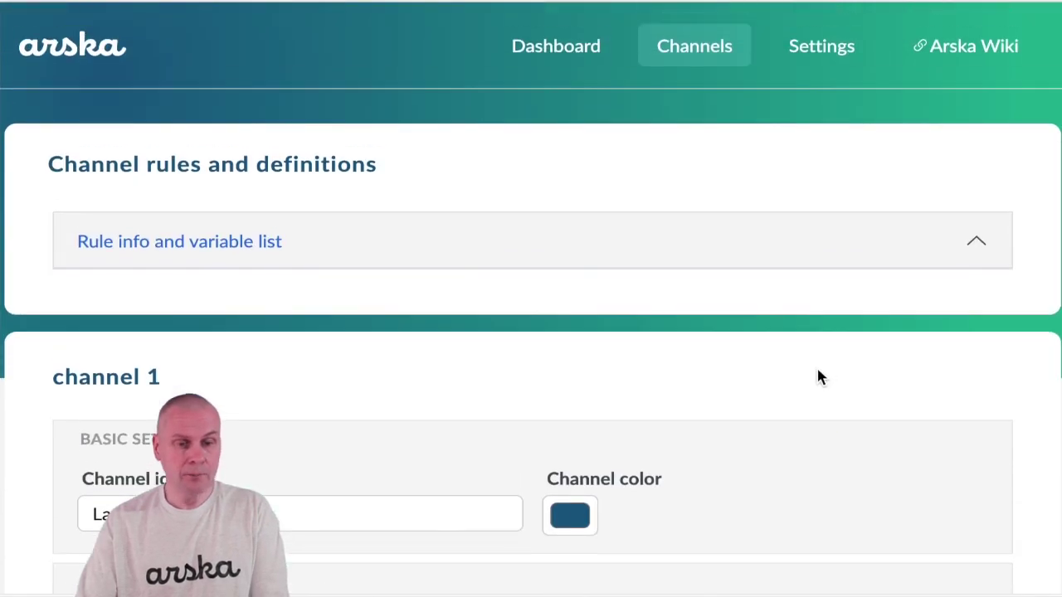
left_click(583, 55)
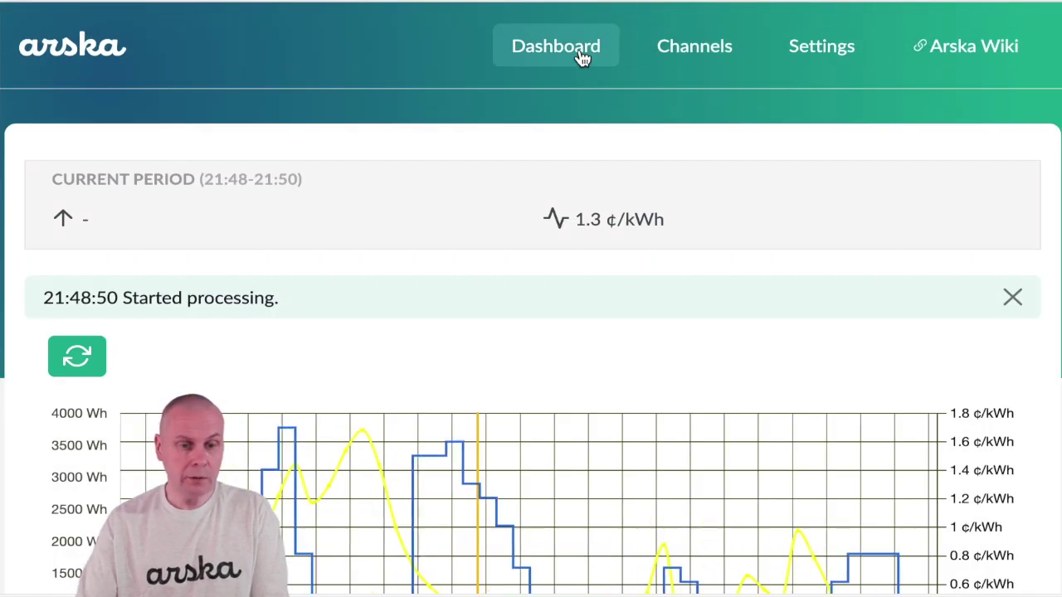
scroll(592, 267, "down", 5)
scroll(593, 267, "down", 5)
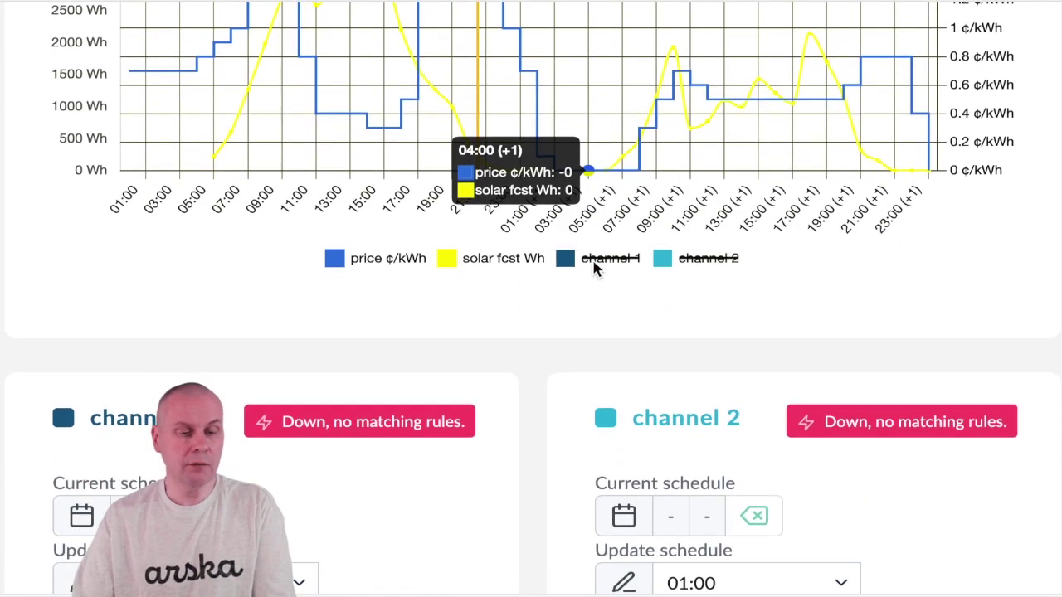
scroll(594, 265, "down", 1)
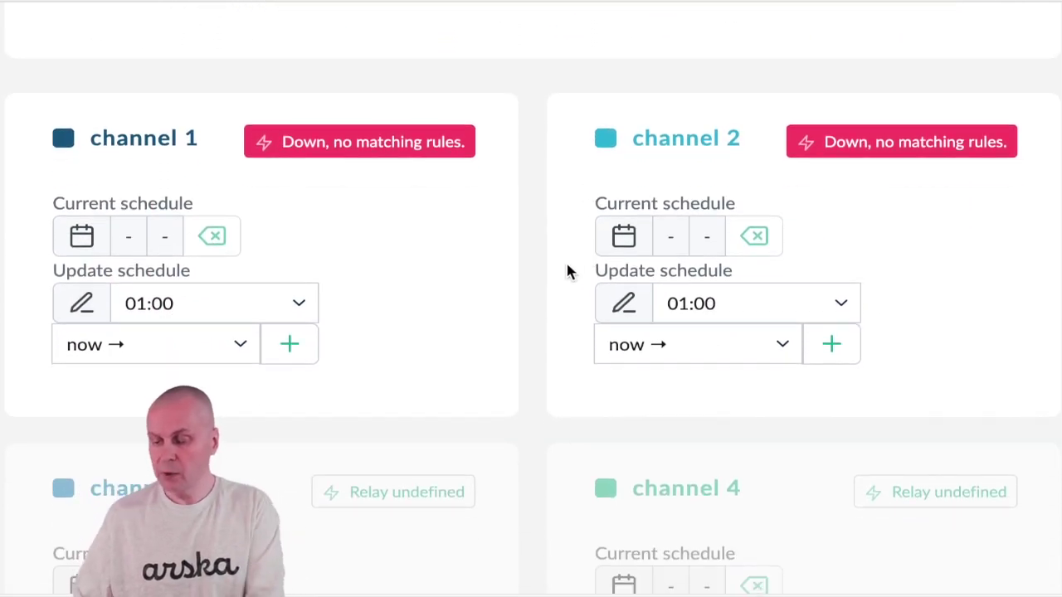
left_click(289, 347)
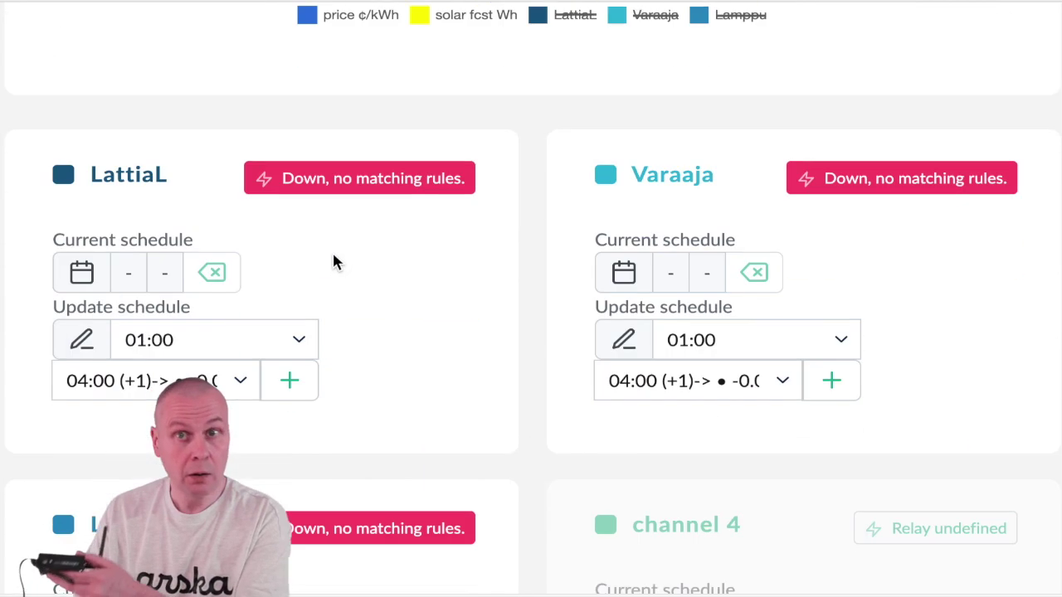
left_click(240, 381)
left_click(99, 182)
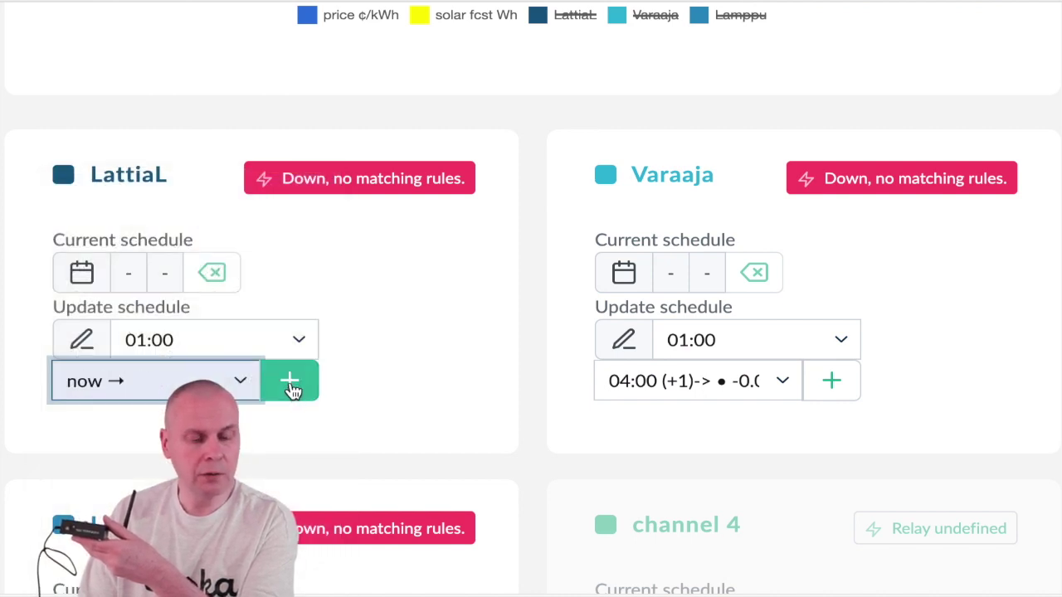
left_click(290, 387)
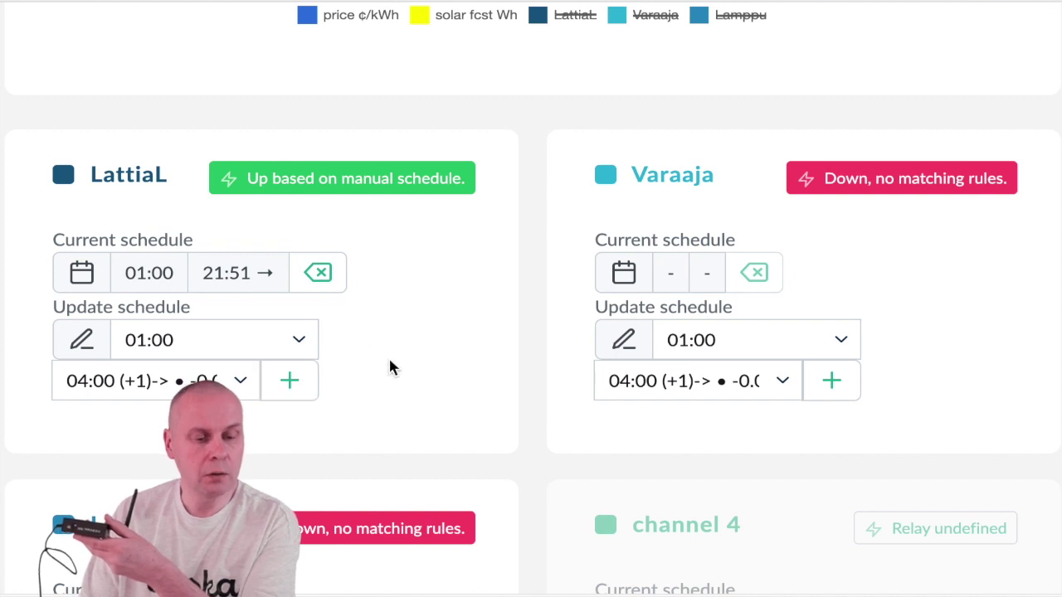
left_click(319, 279)
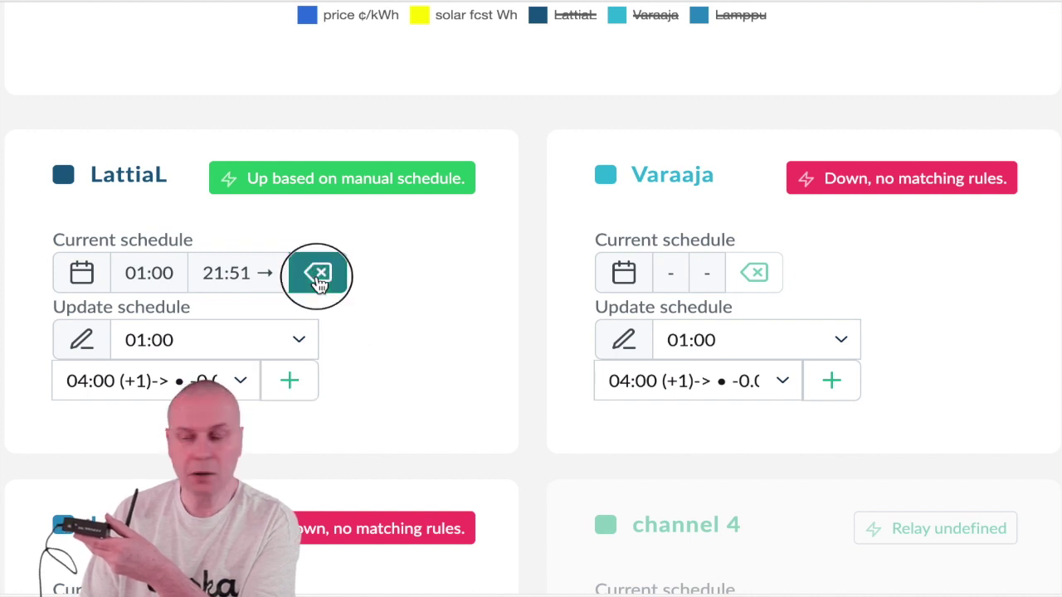
Test the Varaaja relay with a 01:00 manual schedule starting now
left_click(790, 387)
left_click(779, 386)
left_click(832, 387)
Test the Lamppu relay with a 01:00 manual schedule starting now and clear that schedule
scroll(498, 402, "down", 4)
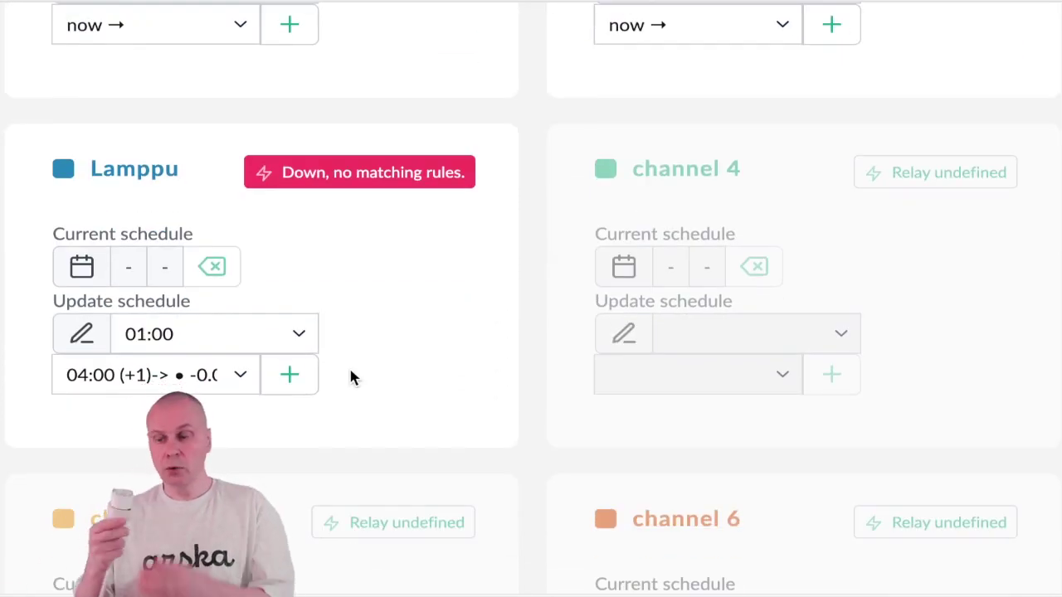
left_click(239, 377)
left_click(249, 181)
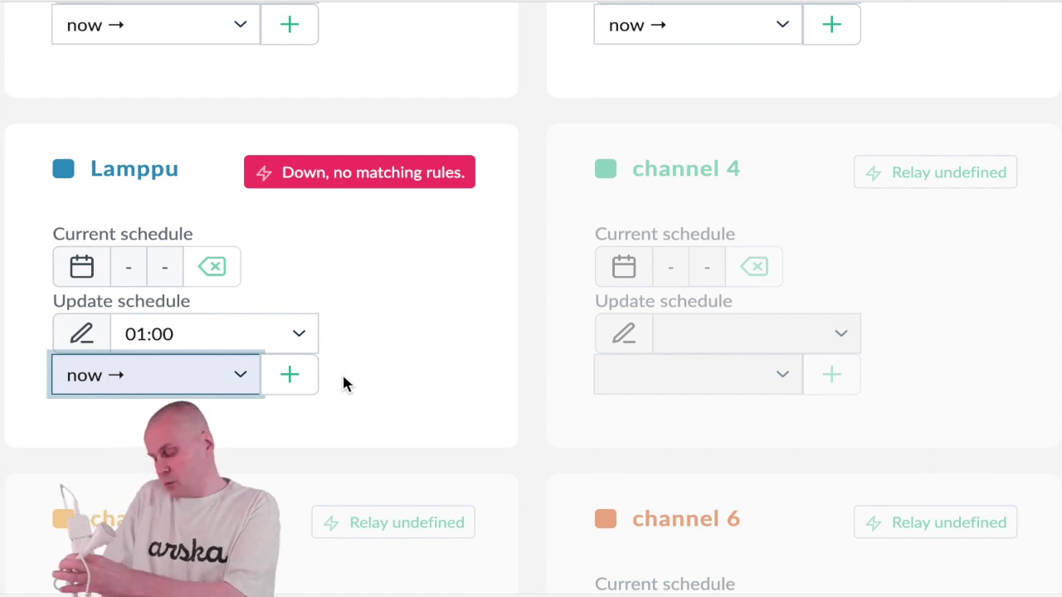
left_click(291, 379)
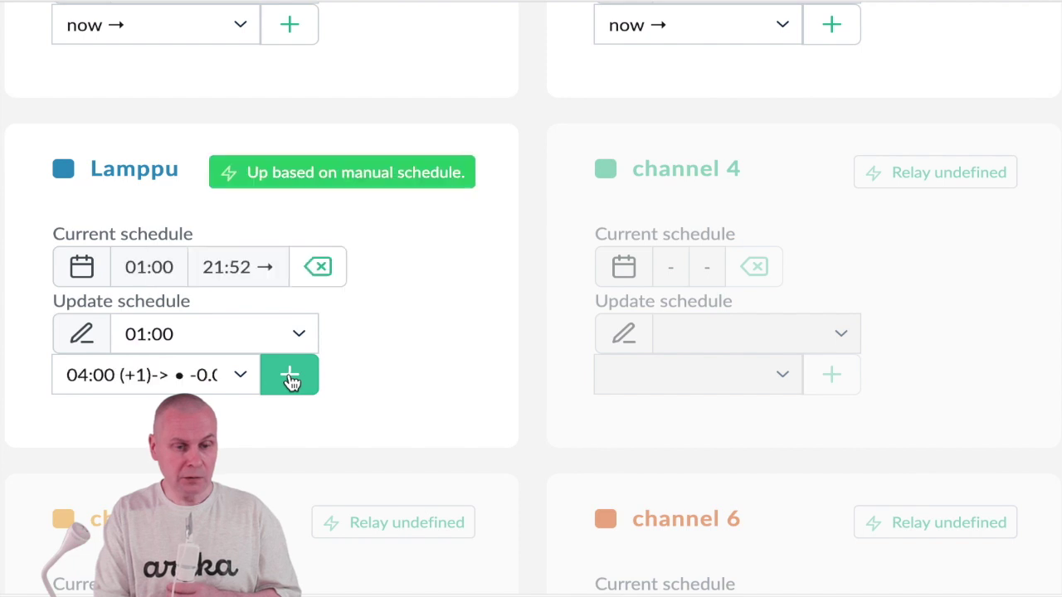
left_click(319, 272)
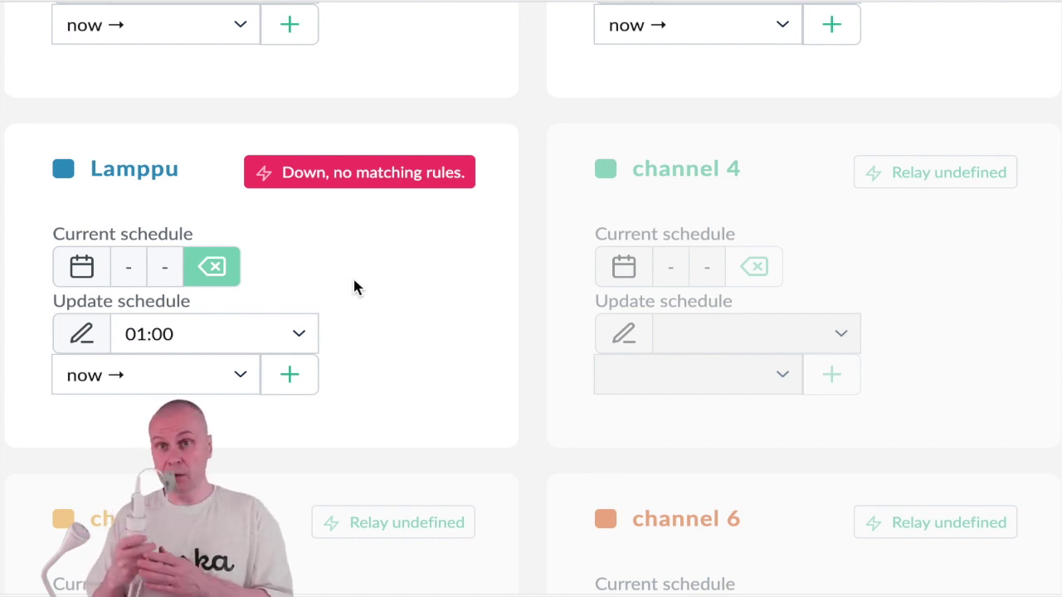
scroll(355, 288, "up", 2)
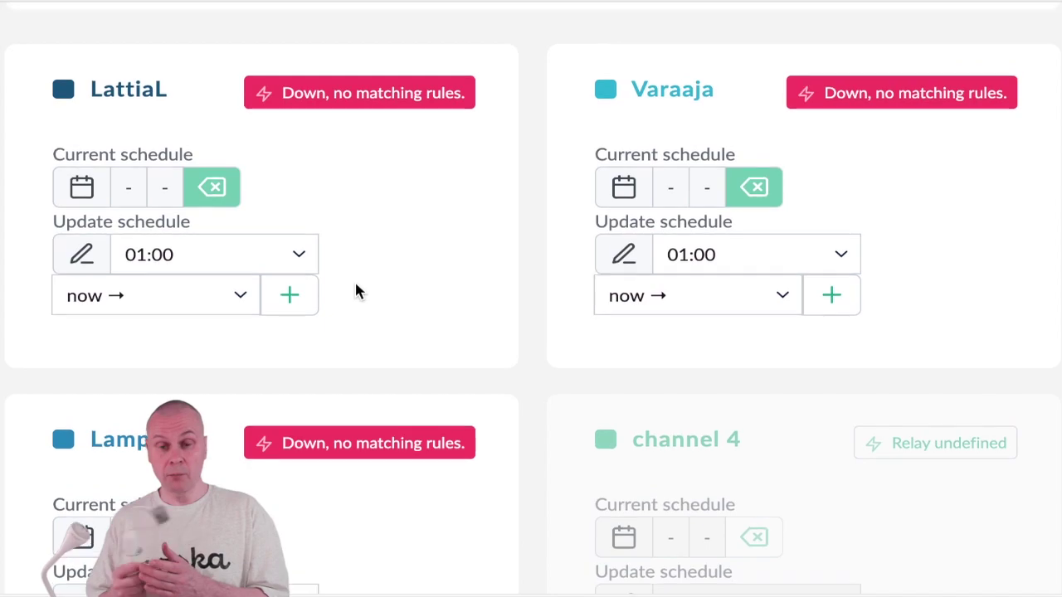
scroll(354, 281, "down", 10)
scroll(354, 280, "down", 2)
scroll(355, 285, "down", 10)
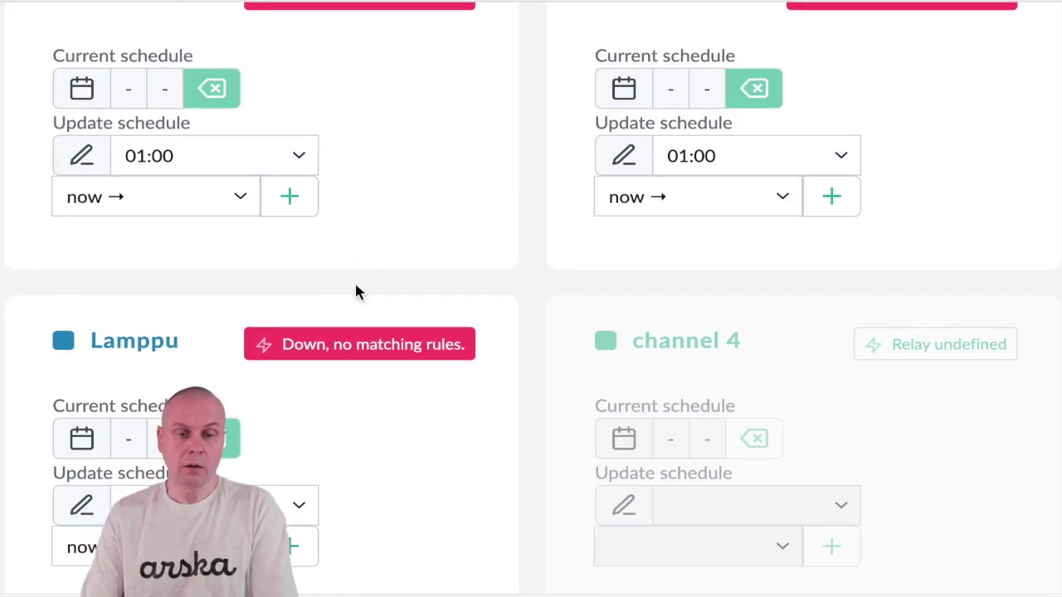
Examine the rule info and variable list for the channels and collapse it again
scroll(355, 285, "up", 20)
left_click(684, 54)
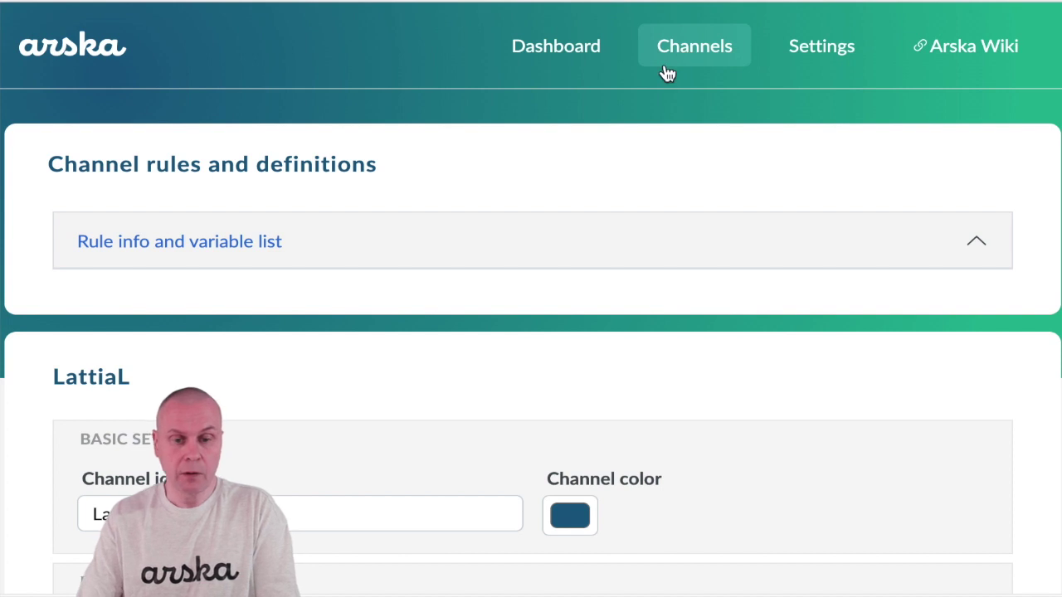
left_click(560, 253)
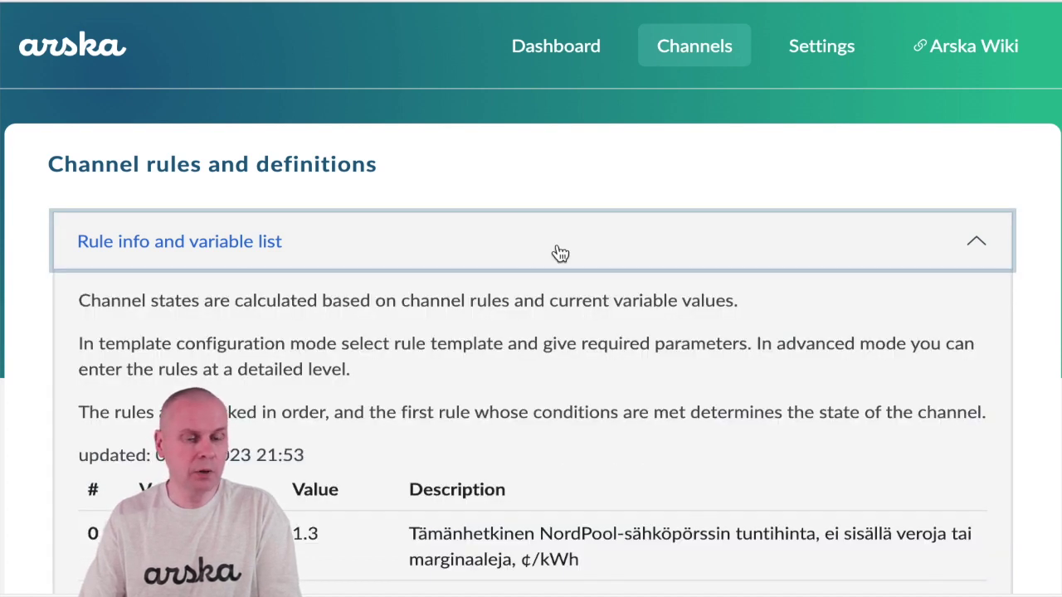
scroll(559, 253, "down", 3)
scroll(556, 241, "down", 2)
scroll(556, 246, "down", 10)
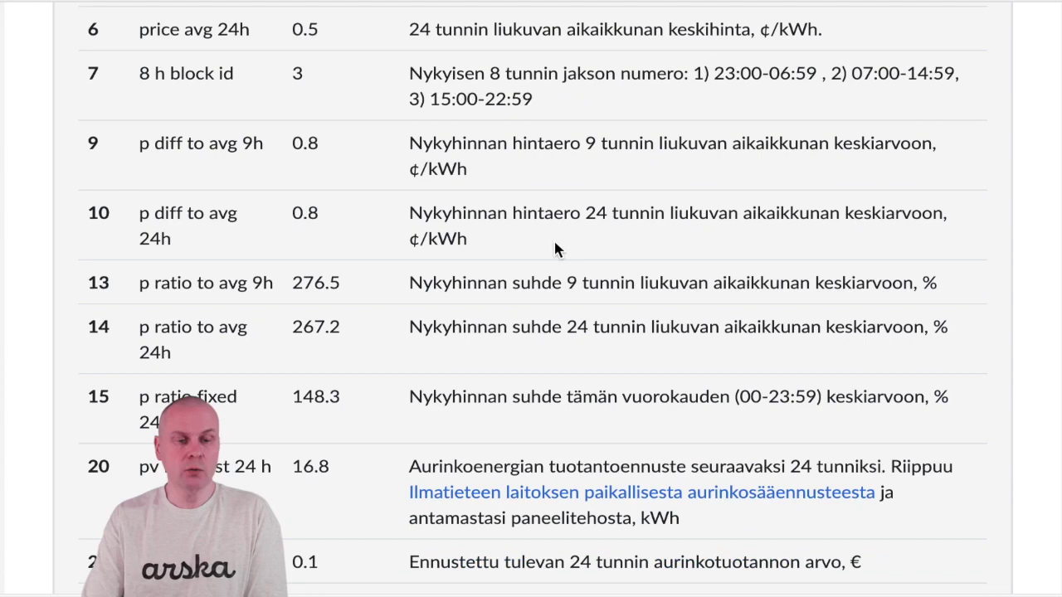
scroll(554, 243, "down", 18)
scroll(553, 238, "down", 15)
scroll(555, 241, "up", 4)
scroll(556, 242, "up", 8)
scroll(554, 249, "up", 3)
scroll(548, 261, "up", 4)
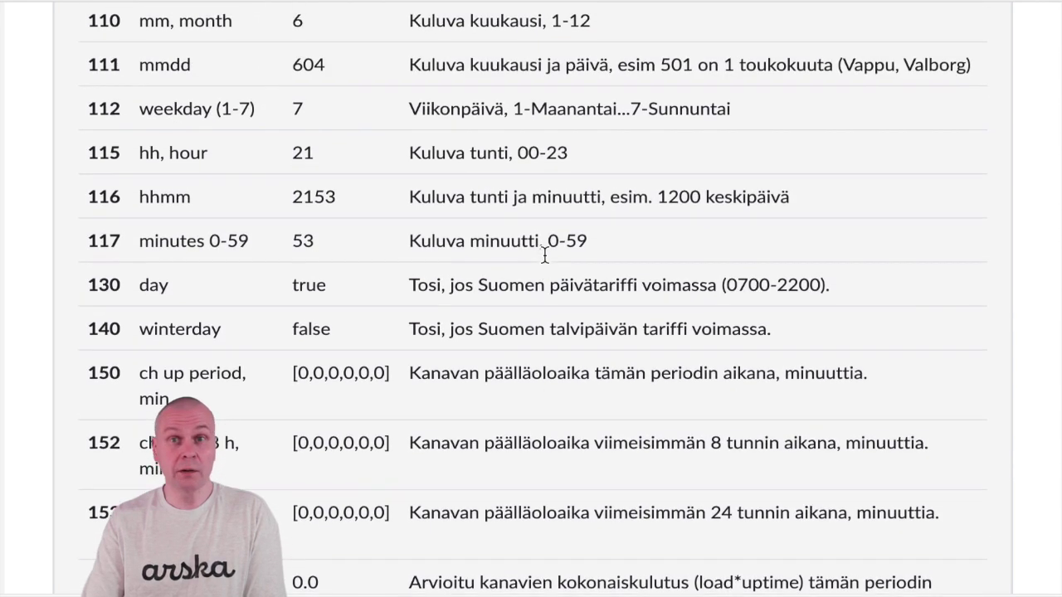
scroll(546, 253, "up", 4)
scroll(548, 250, "up", 5)
scroll(542, 255, "up", 14)
scroll(539, 247, "up", 9)
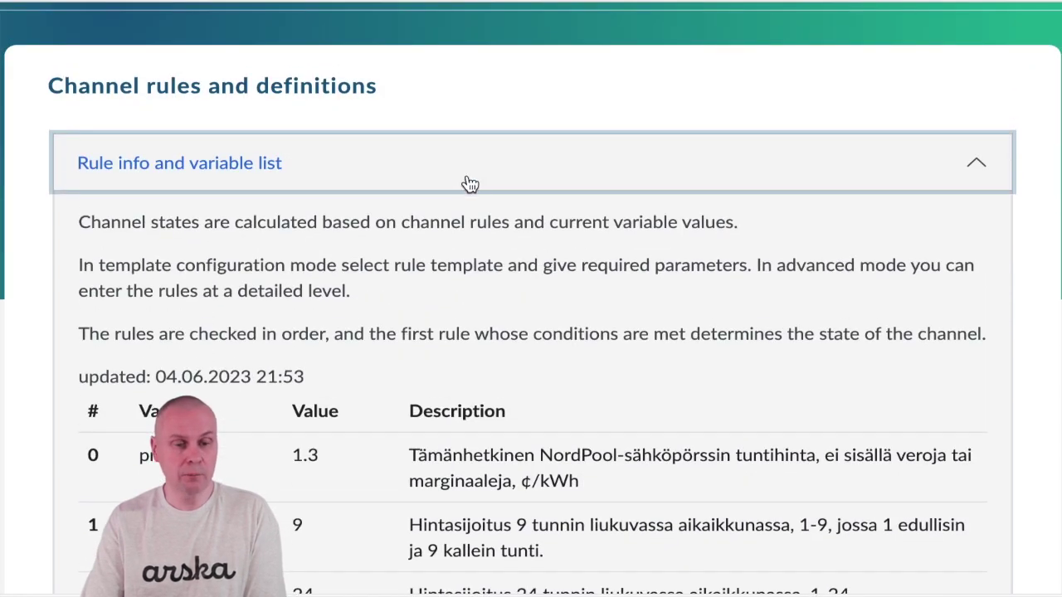
left_click(462, 172)
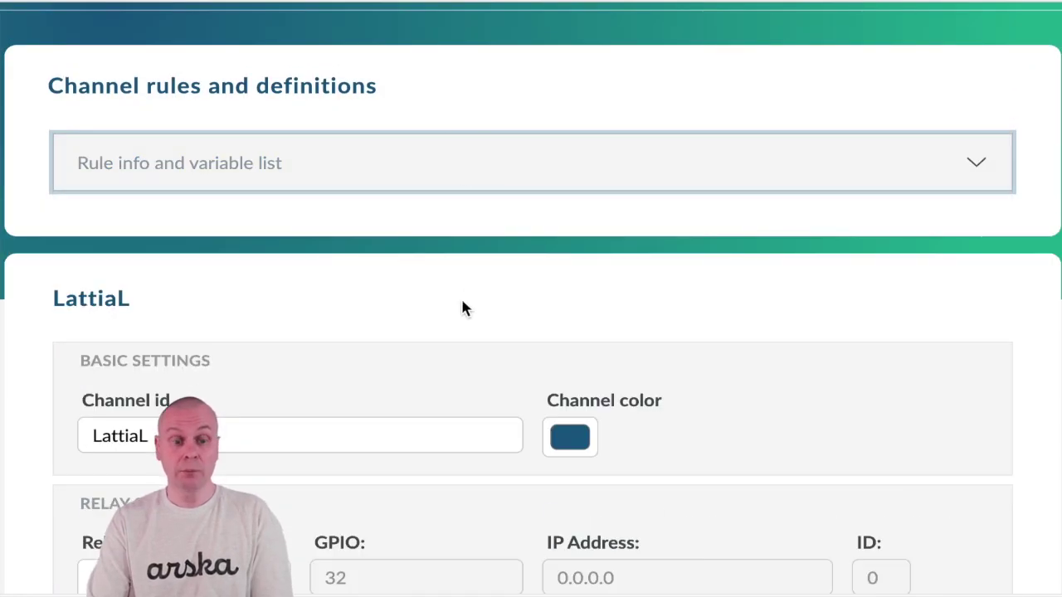
scroll(455, 290, "down", 1)
scroll(455, 287, "down", 3)
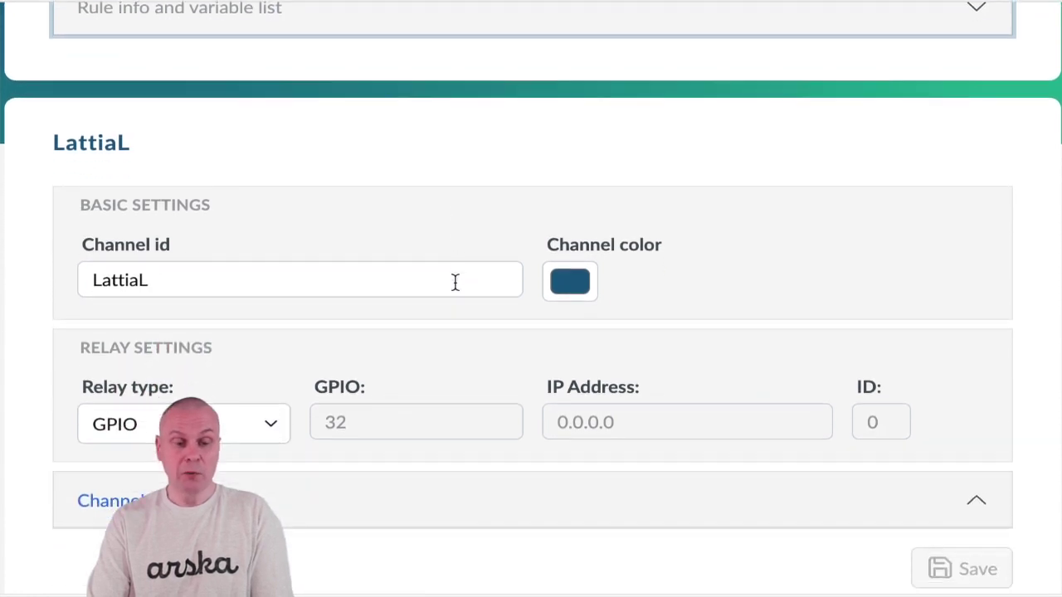
Switch LattiaL's channel control rules to template mode and apply template 101 - Vuorokauden halvimmat tunnit with 6 hours
scroll(424, 315, "down", 1)
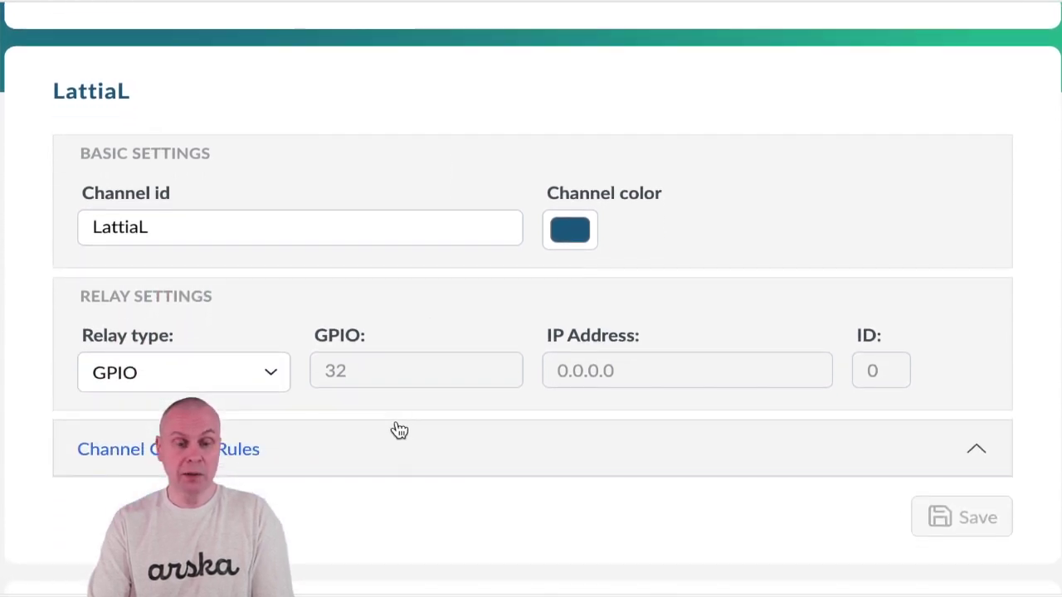
left_click(393, 450)
scroll(379, 417, "down", 4)
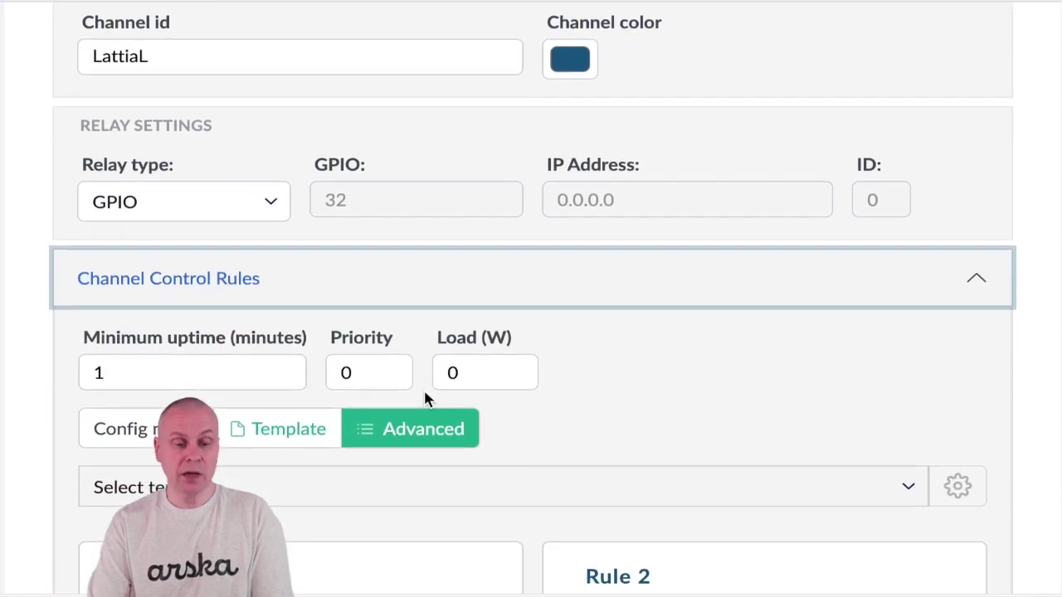
scroll(544, 365, "down", 2)
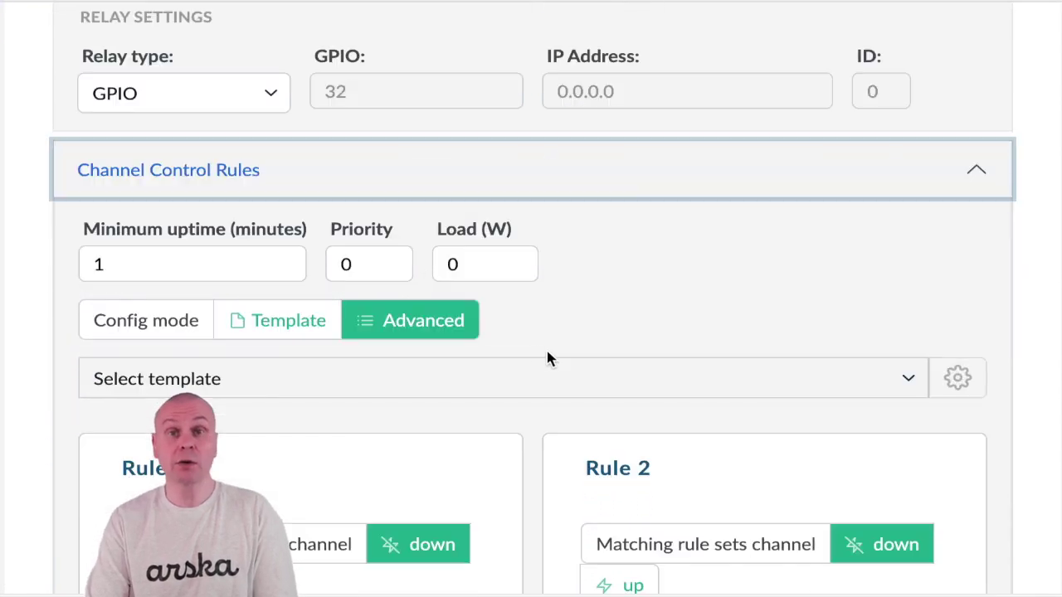
left_click(296, 331)
left_click(736, 126)
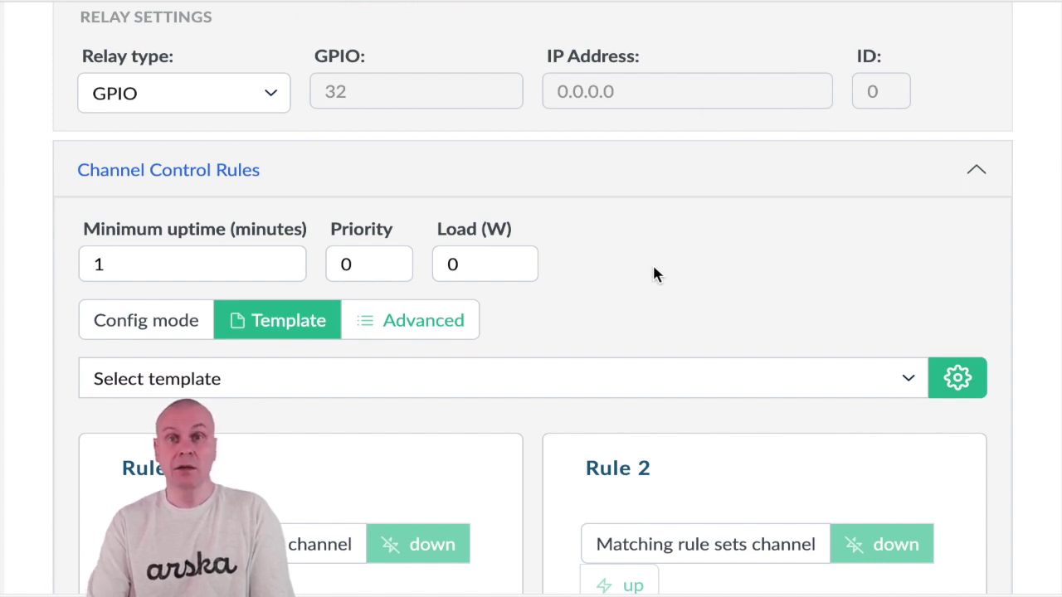
left_click(277, 390)
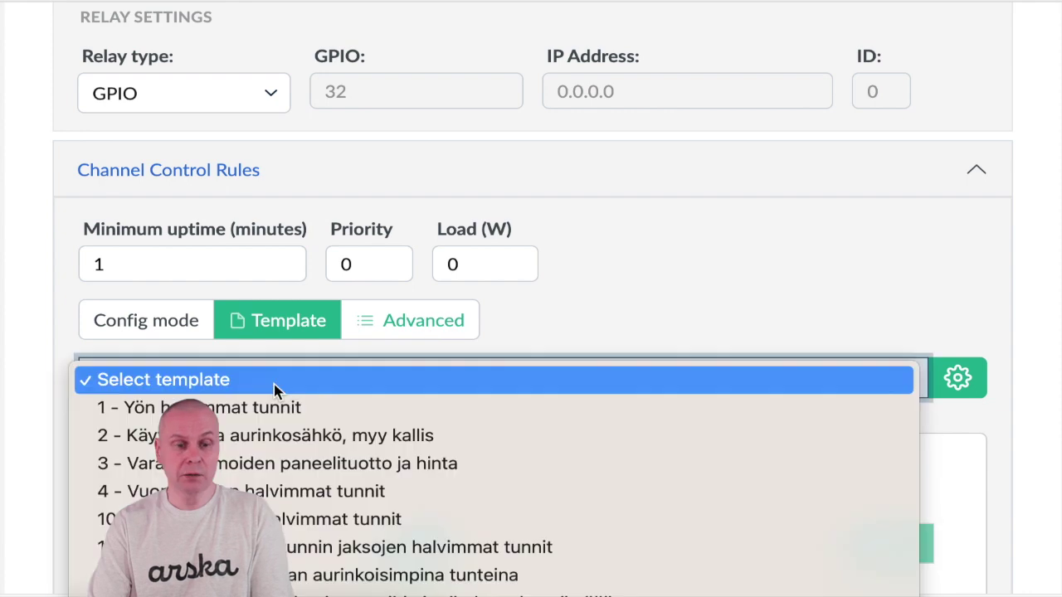
left_click(327, 518)
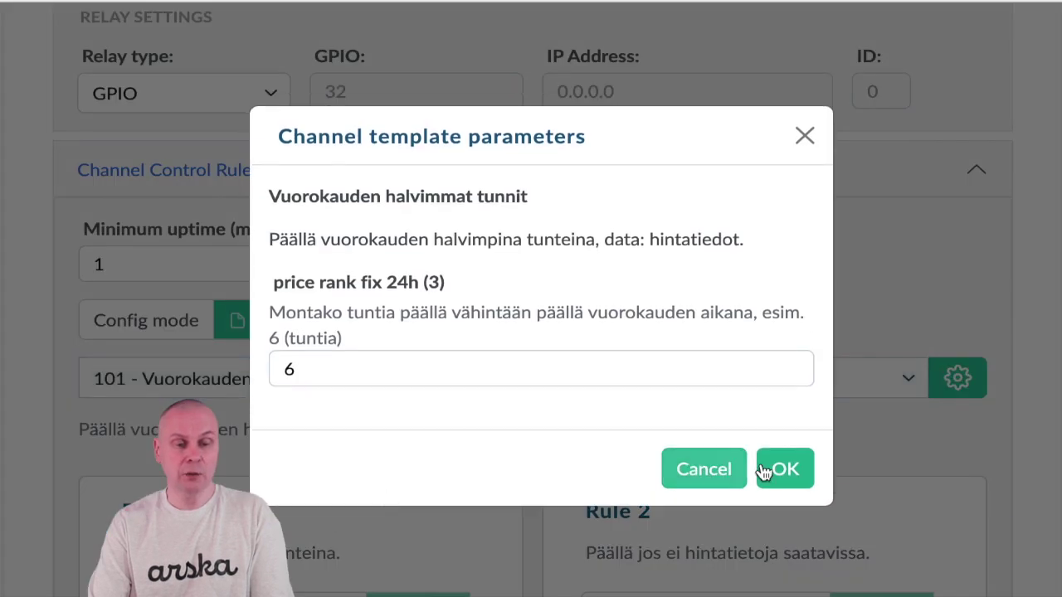
left_click(763, 471)
Switch LattiaL's rules to Advanced mode and make Rule 1's price rank value editable
left_click(414, 327)
left_click(740, 103)
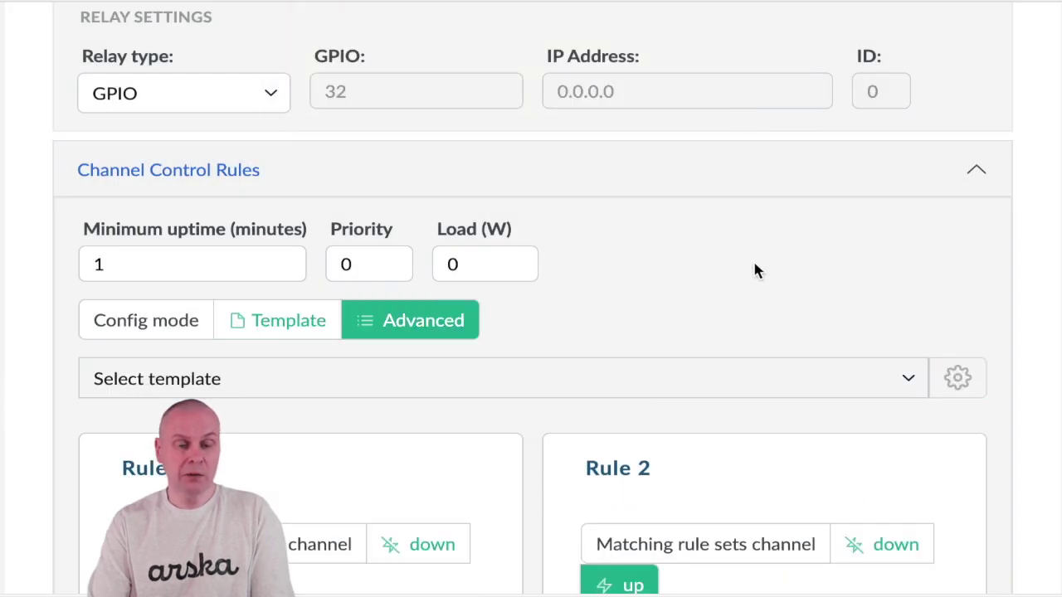
scroll(686, 322, "down", 2)
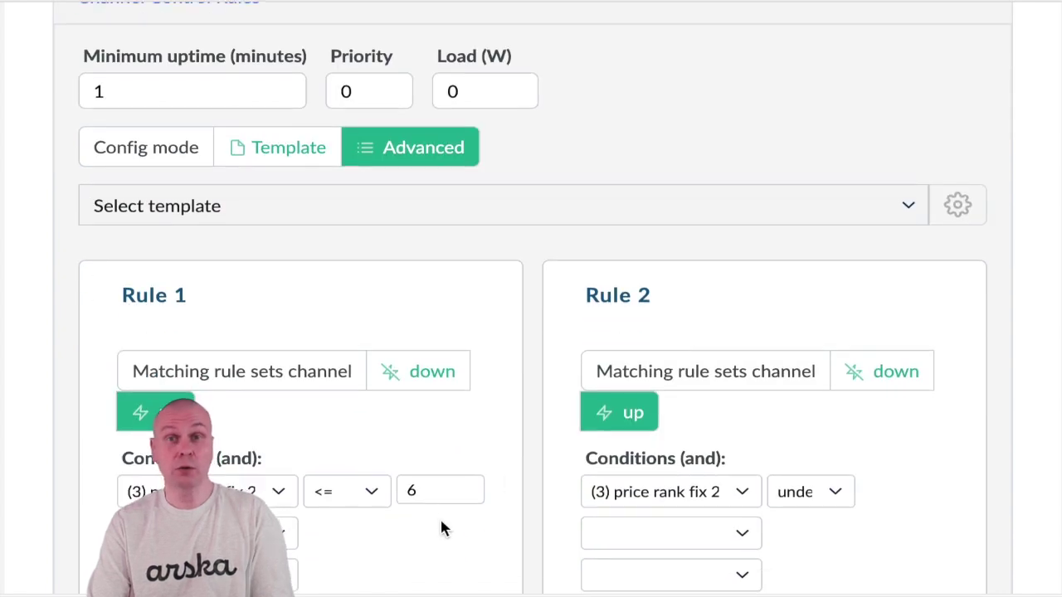
left_click(448, 492)
Set LattiaL's minimum uptime to 30 minutes and its load to 1500 W
scroll(569, 262, "up", 1)
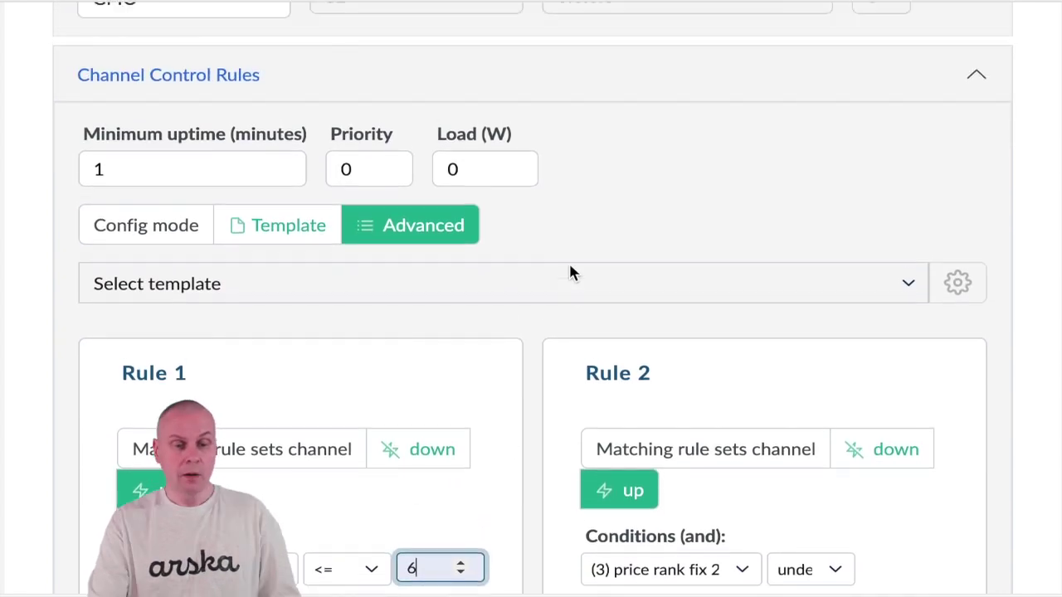
scroll(568, 272, "up", 2)
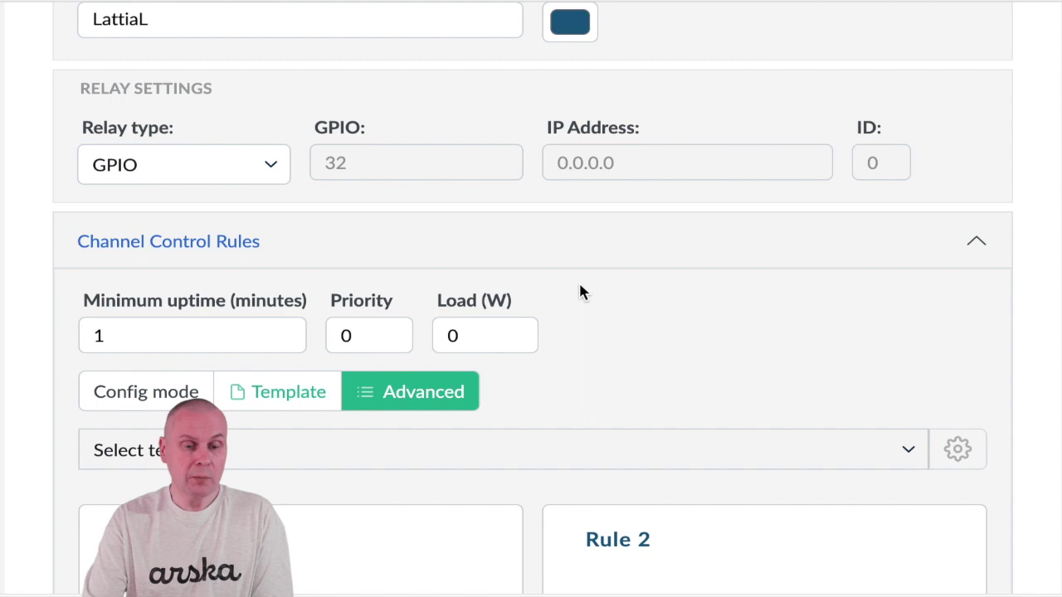
left_click(160, 332)
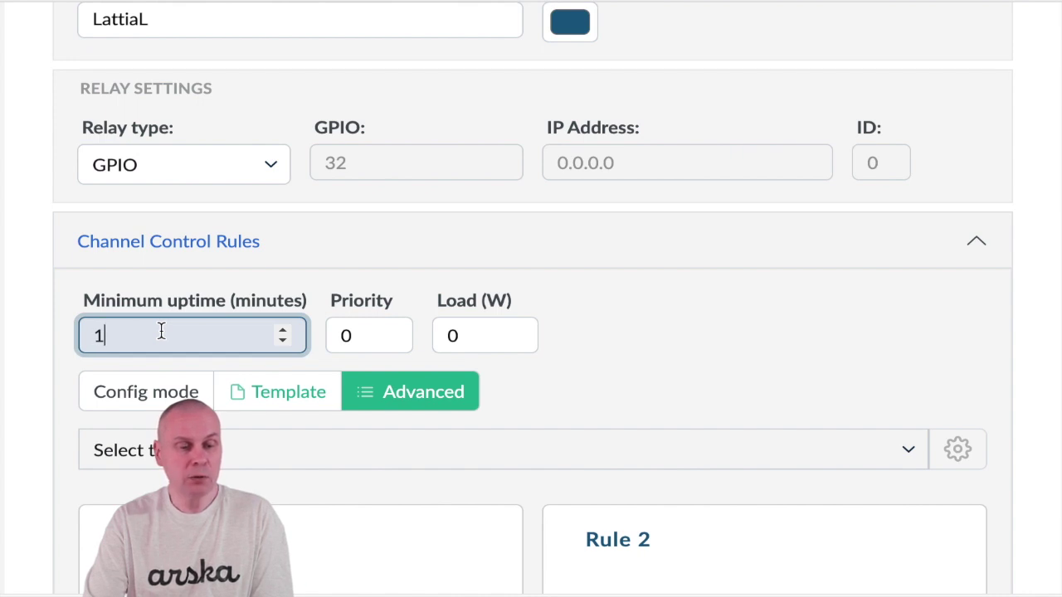
key("BackSpace")
type("30")
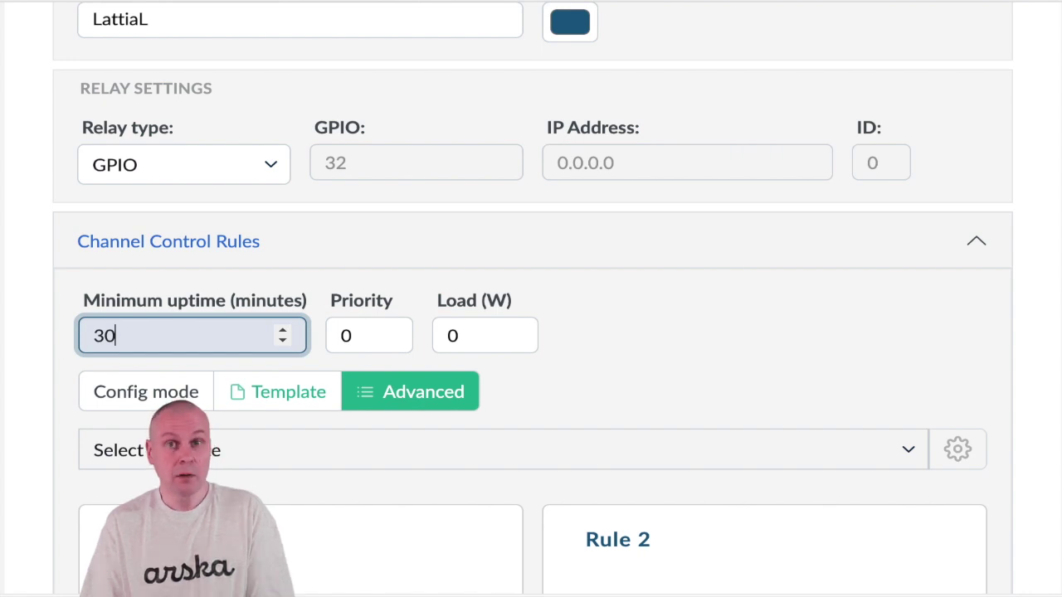
left_click(358, 335)
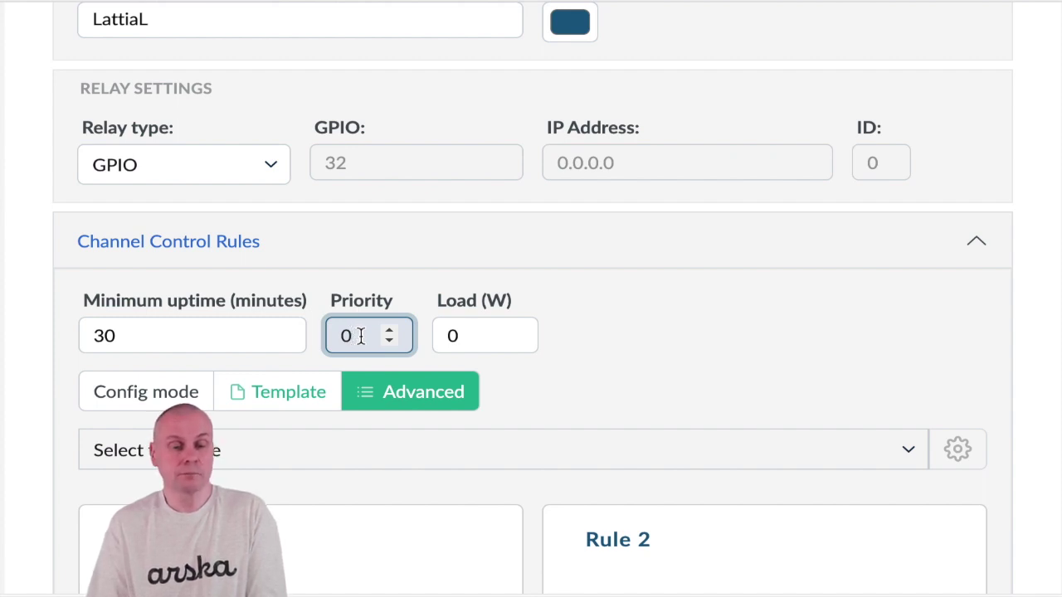
left_click(457, 333)
type("1500")
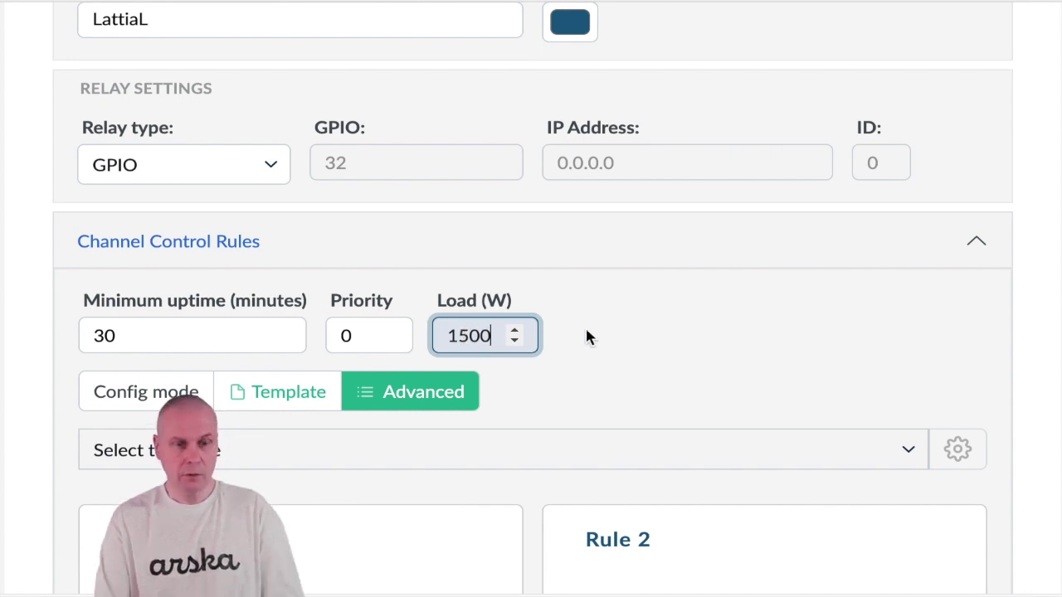
Switch LattiaL's rules to template mode and choose template 102 - Vuorokauden 8 tunnin jaksojen halvimmat tunnit
scroll(585, 326, "down", 1)
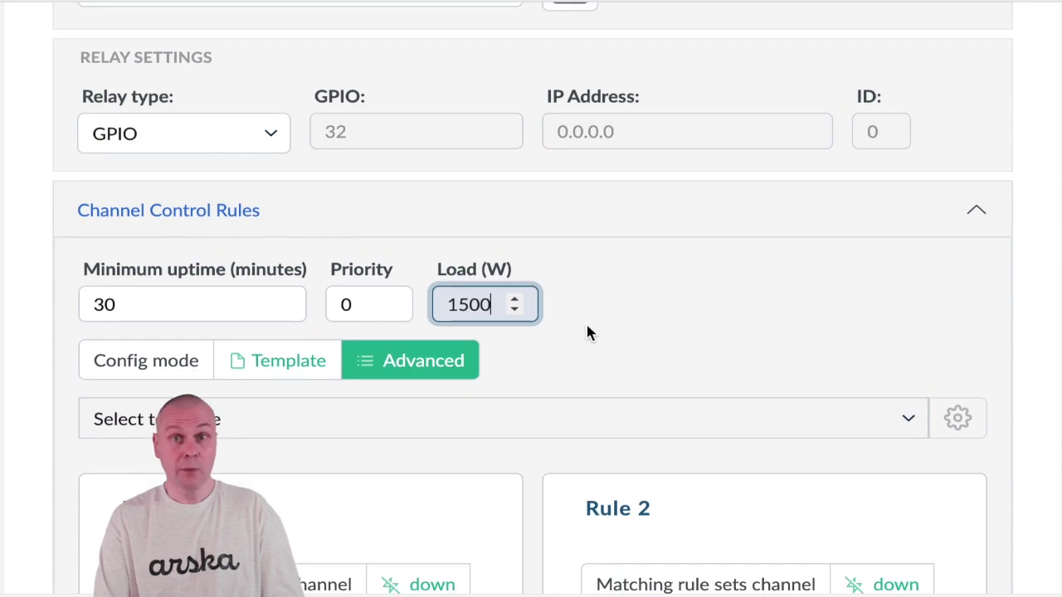
left_click(277, 368)
left_click(730, 124)
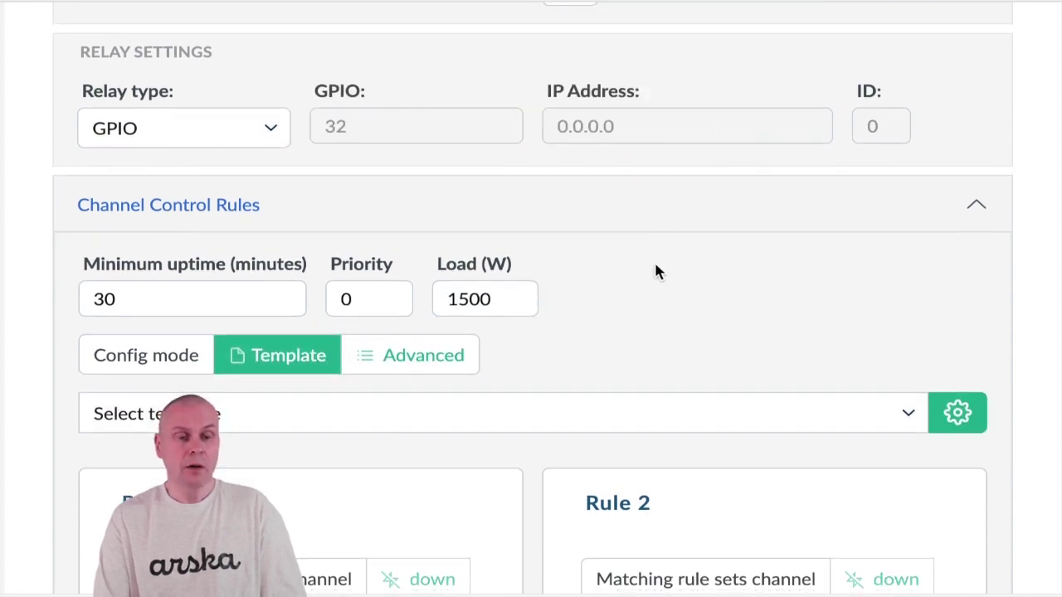
scroll(654, 266, "down", 3)
scroll(656, 269, "down", 1)
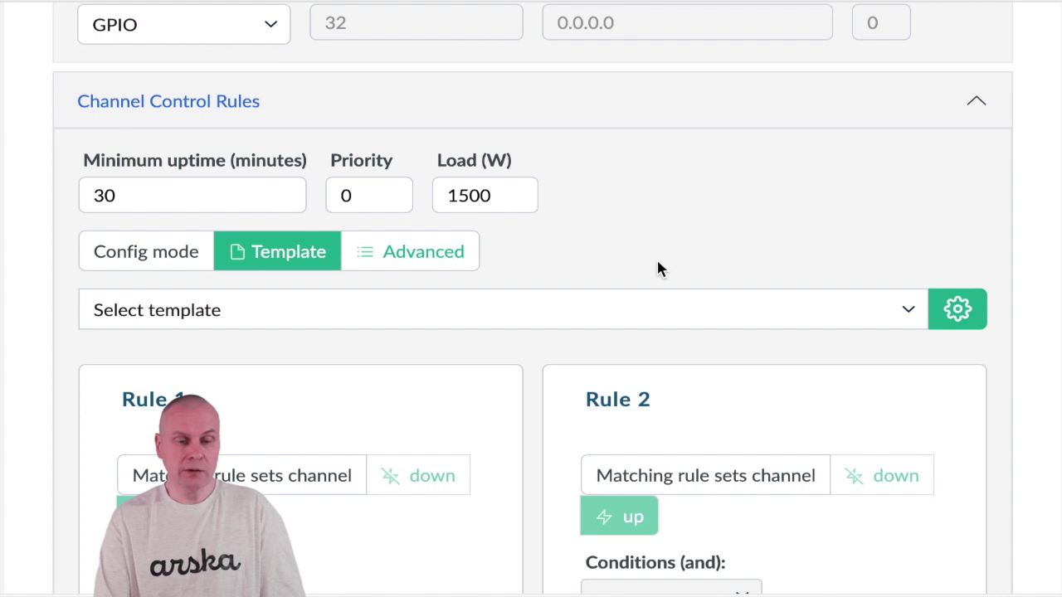
left_click(578, 309)
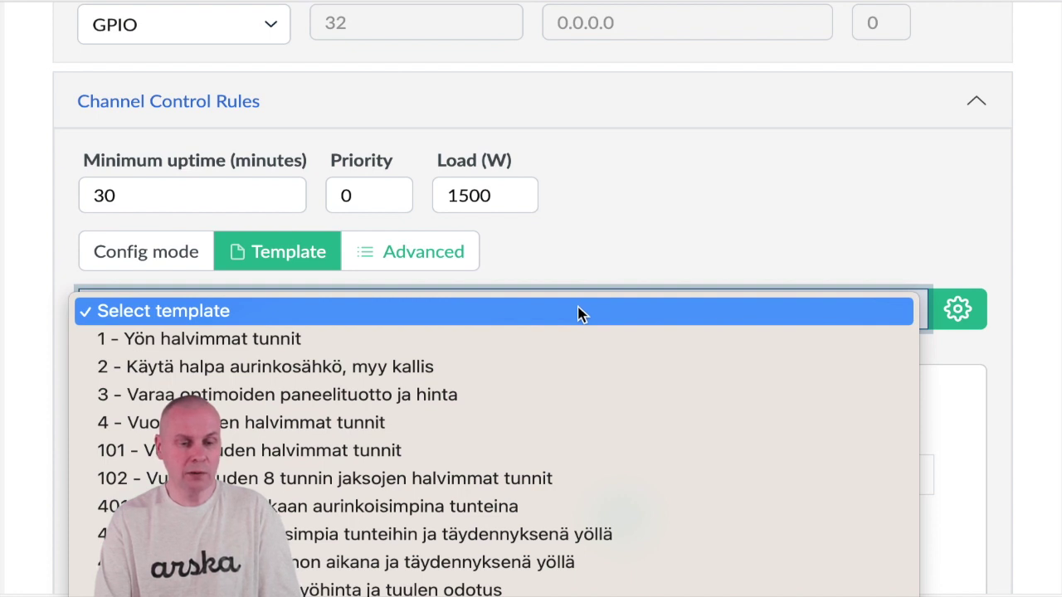
left_click(486, 479)
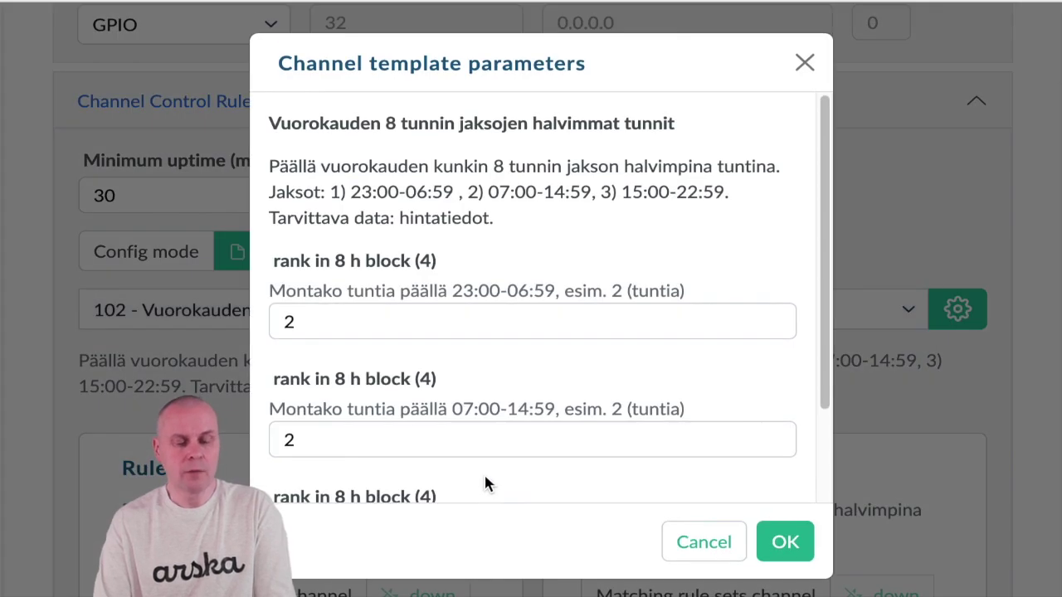
Set the template's hours to 4 for 23:00-06:59 and 1 for 07:00-14:59, and accept the parameters
left_click(382, 320)
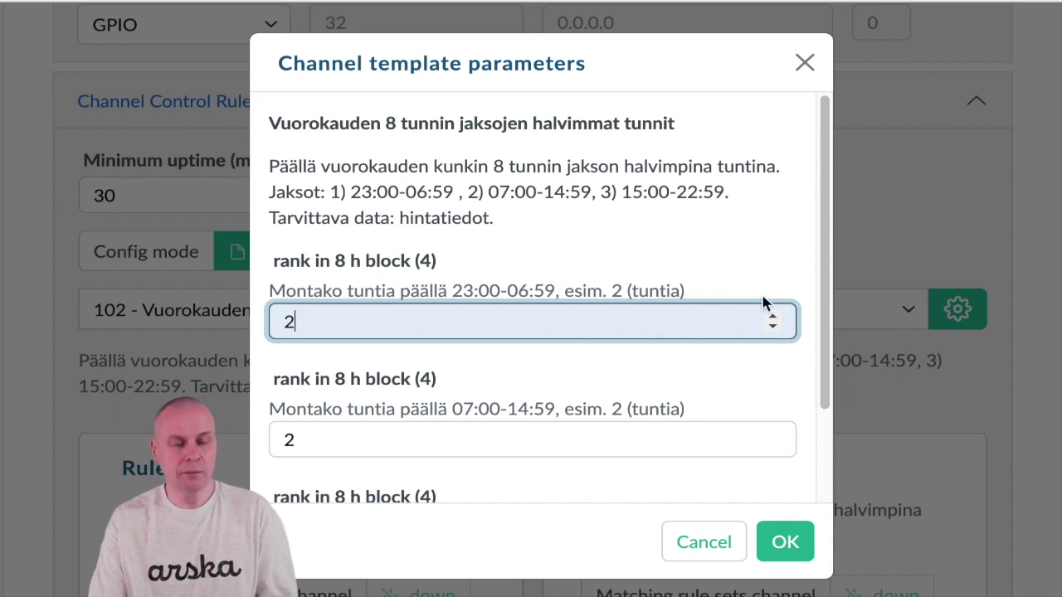
double_click(772, 317)
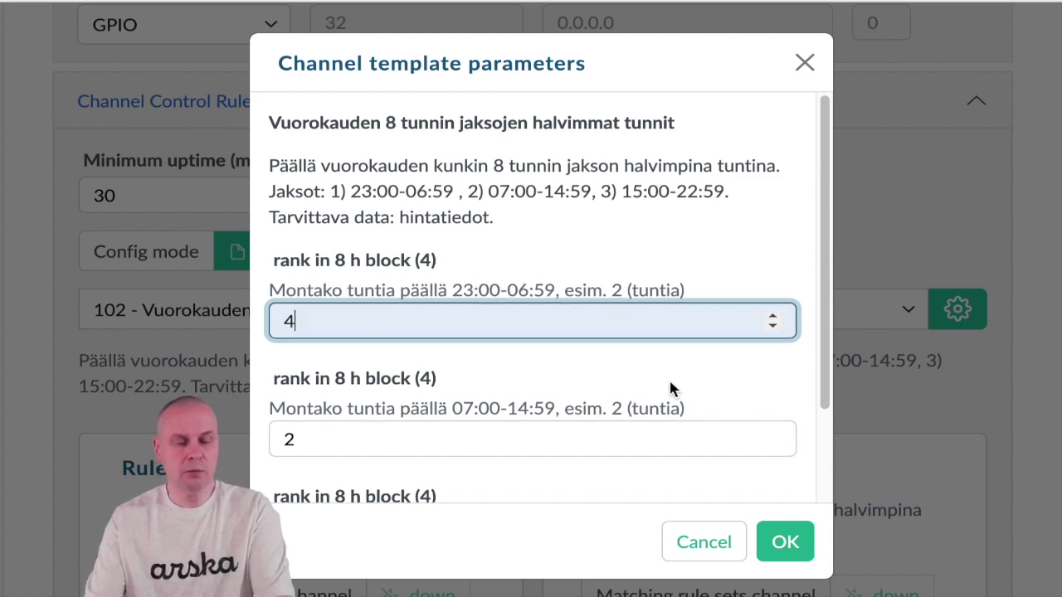
scroll(668, 377, "down", 2)
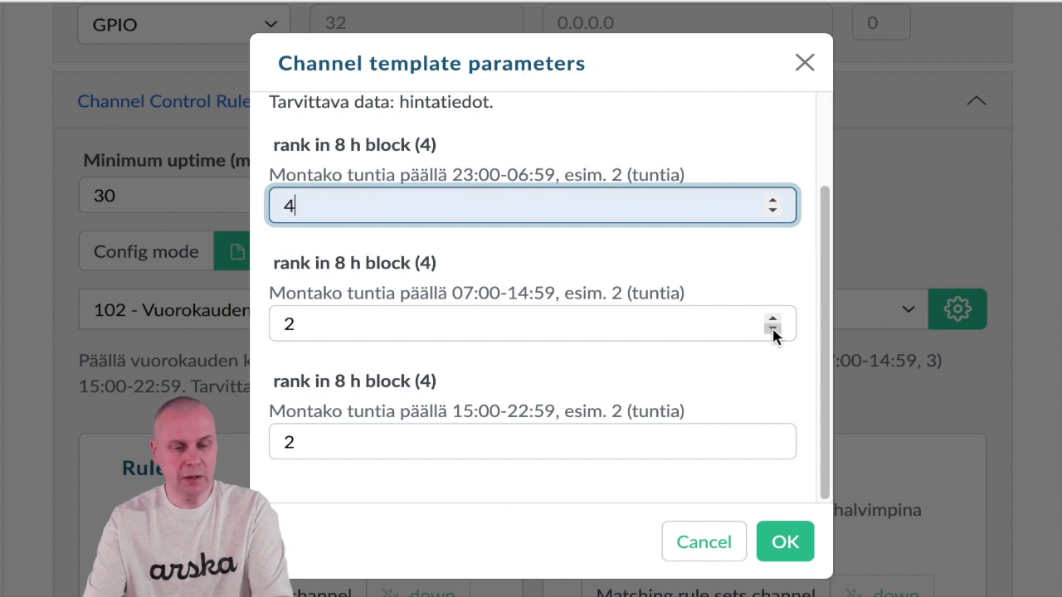
left_click(772, 330)
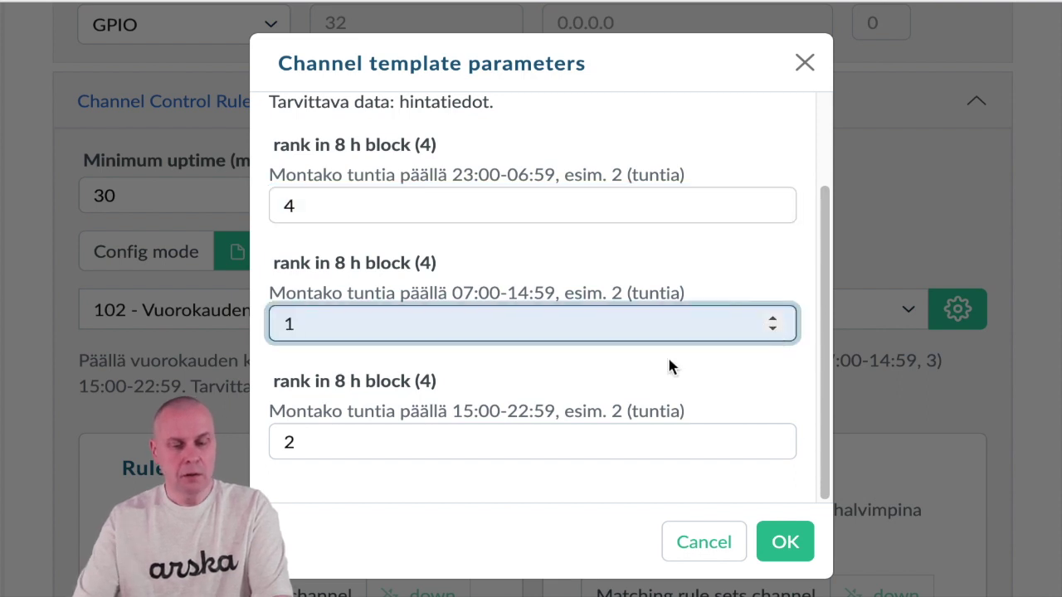
left_click(775, 549)
Review the template's rule conditions for LattiaL and save the channel
scroll(775, 540, "down", 3)
scroll(770, 508, "down", 3)
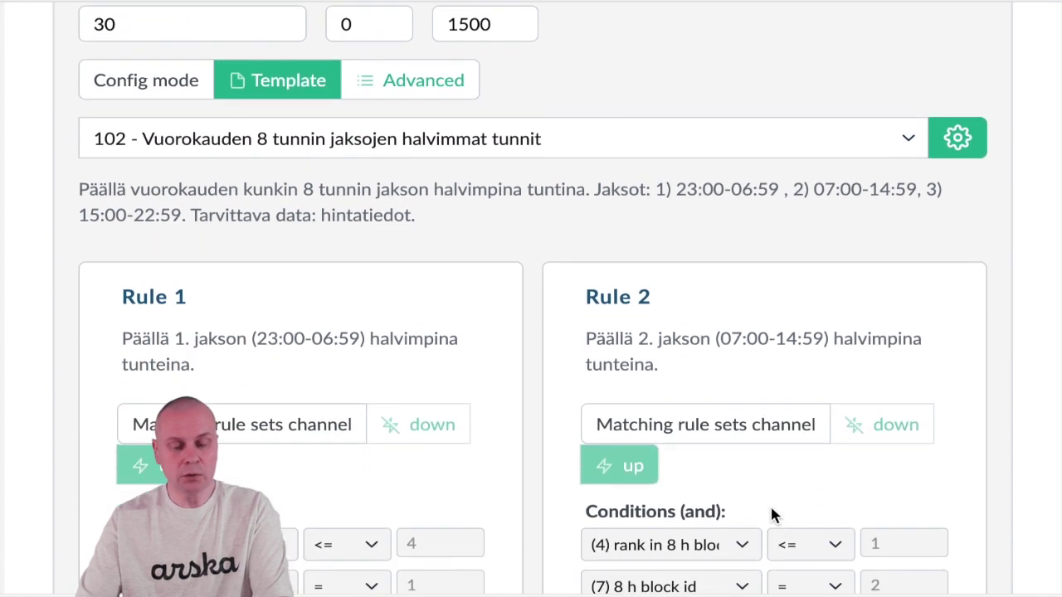
scroll(770, 507, "down", 1)
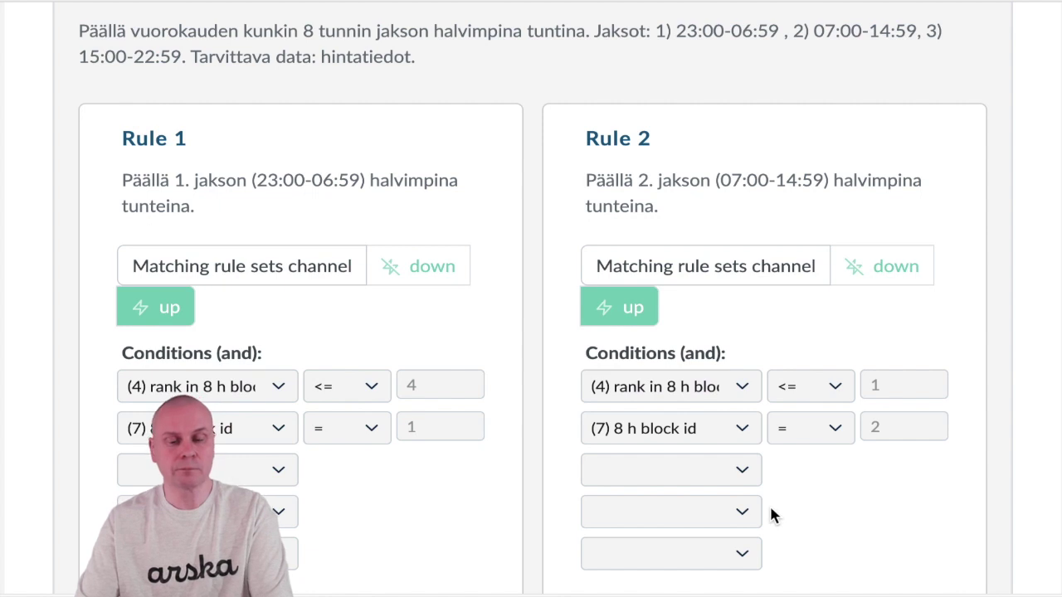
scroll(772, 514, "up", 5)
scroll(770, 511, "down", 4)
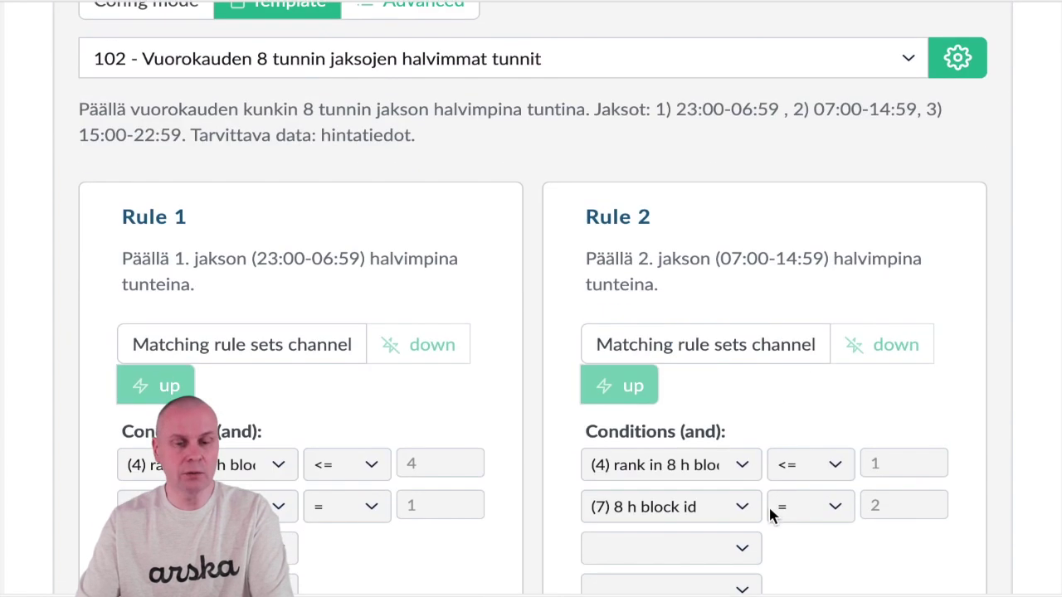
scroll(770, 511, "down", 4)
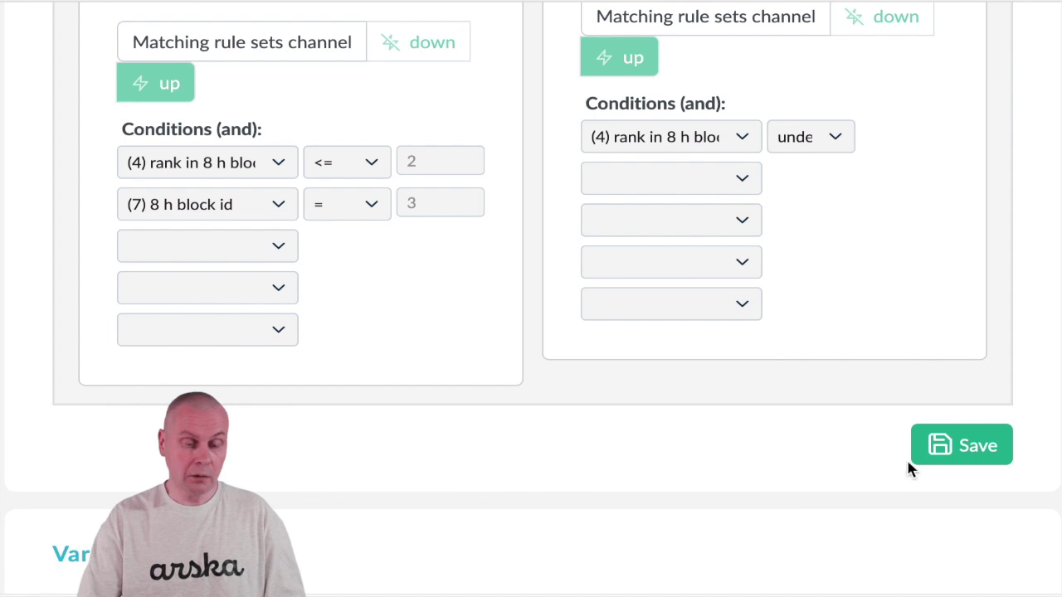
left_click(962, 443)
Switch Varaaja's control rules to template mode and apply the sunniest-hours template with night top-up ("tunteihin ja täydennyksenä yöllä"), accepting its parameters
scroll(788, 491, "down", 9)
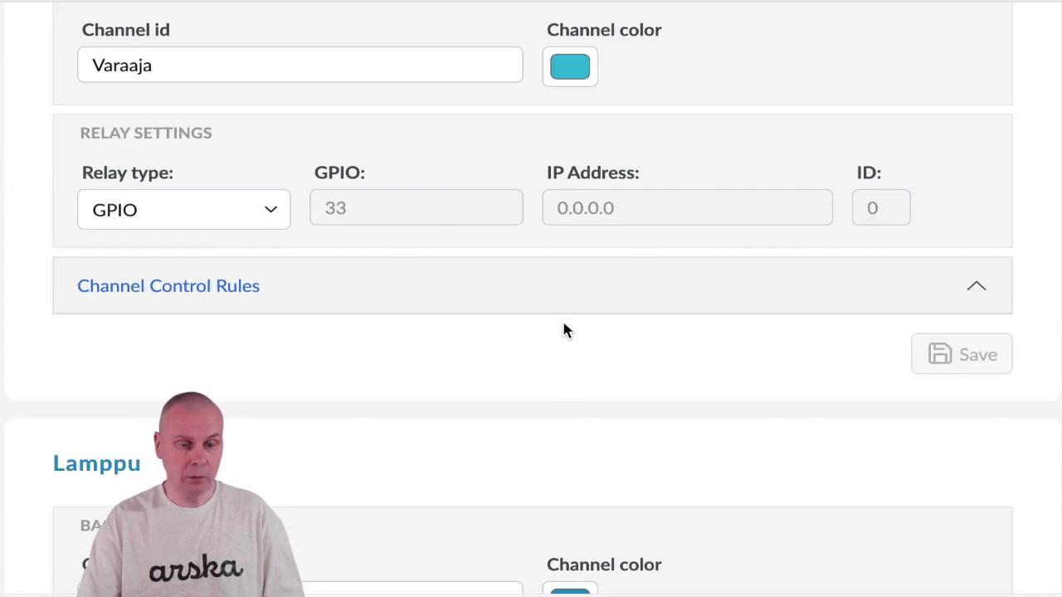
left_click(572, 299)
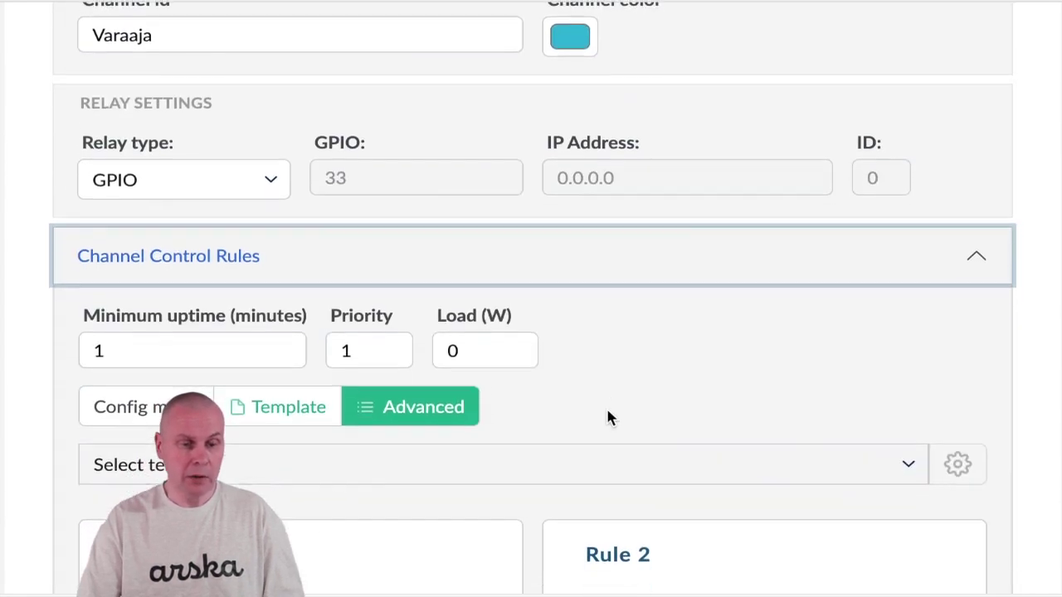
left_click(272, 413)
left_click(739, 124)
scroll(654, 365, "down", 1)
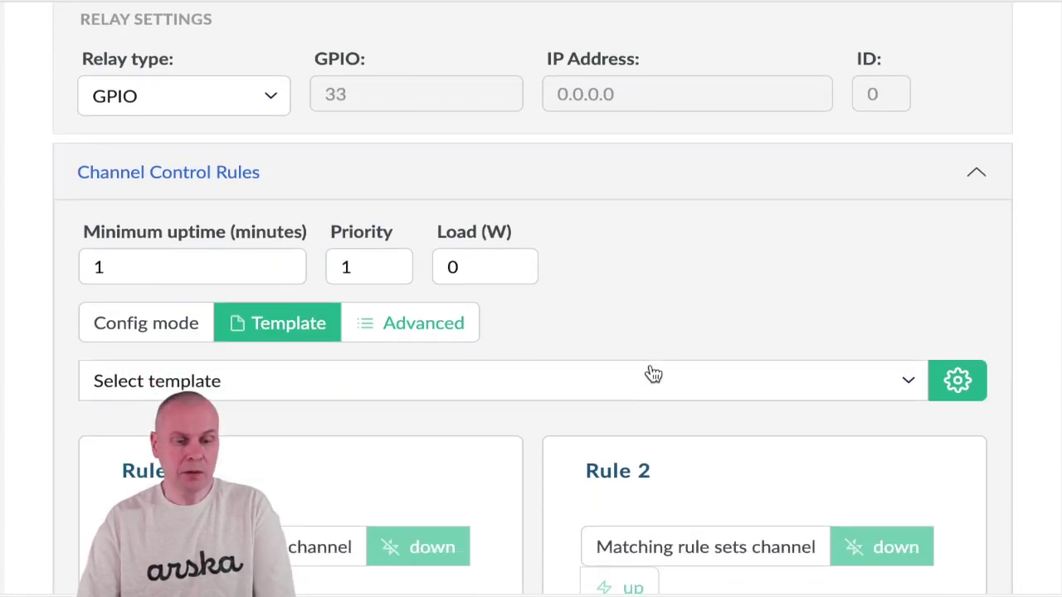
left_click(647, 380)
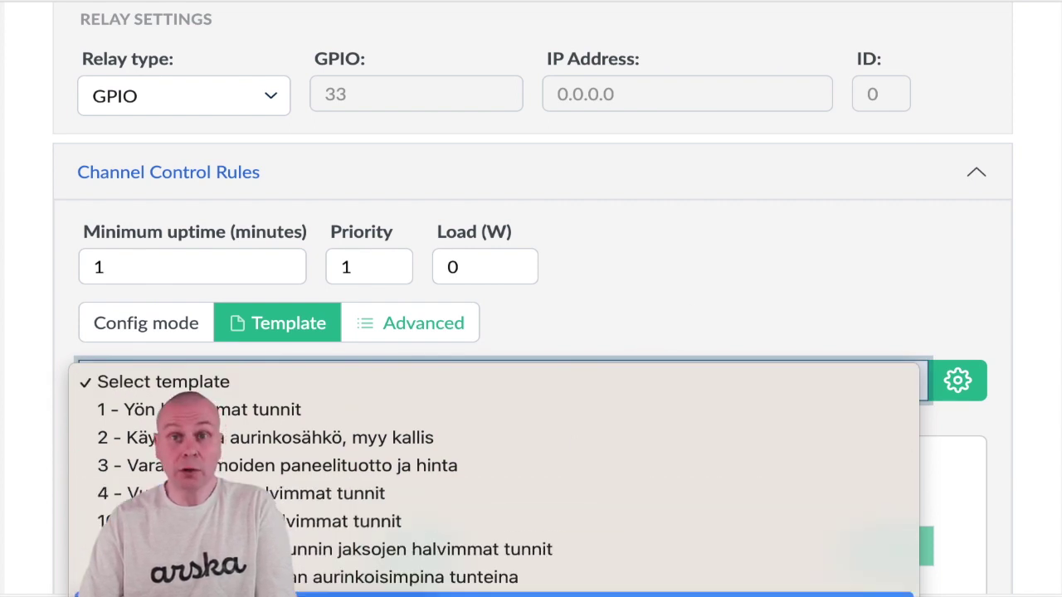
left_click(598, 592)
left_click(782, 480)
Check the solar and night-time rules filled in for Varaaja and save that channel
scroll(764, 476, "down", 1)
scroll(761, 477, "down", 5)
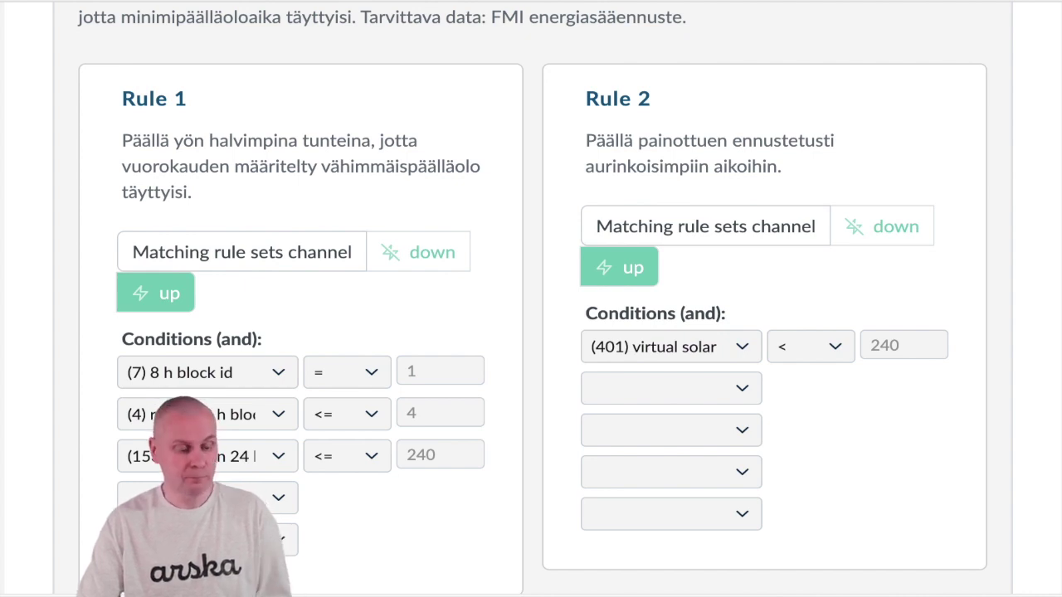
scroll(663, 379, "down", 10)
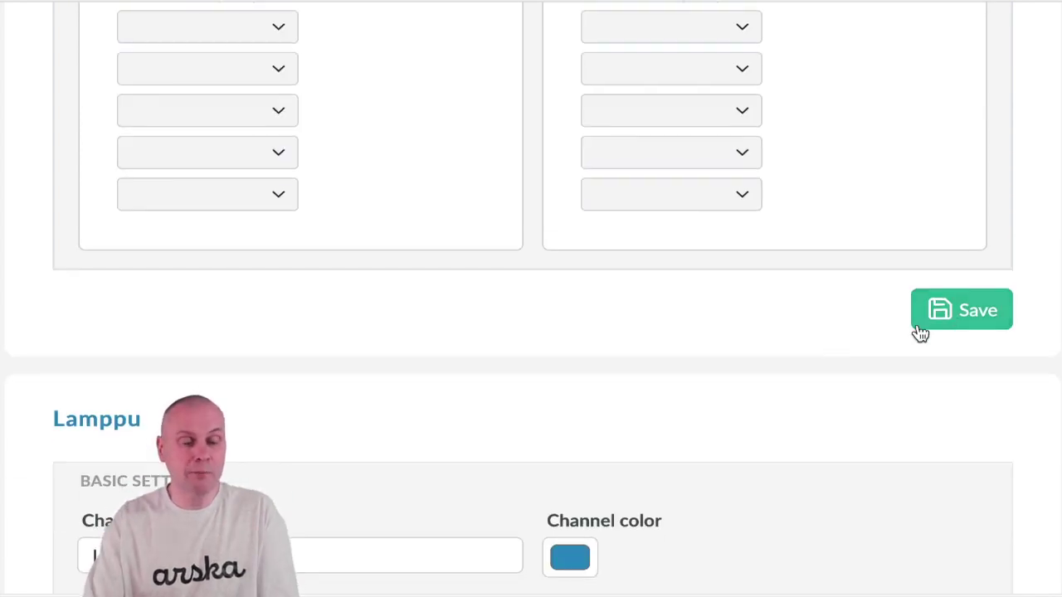
left_click(920, 328)
Switch Lamppu's control rules to template mode, apply template 403 for own surplus production with night top-up, and accept 4 as the night-hour rank
scroll(774, 382, "down", 5)
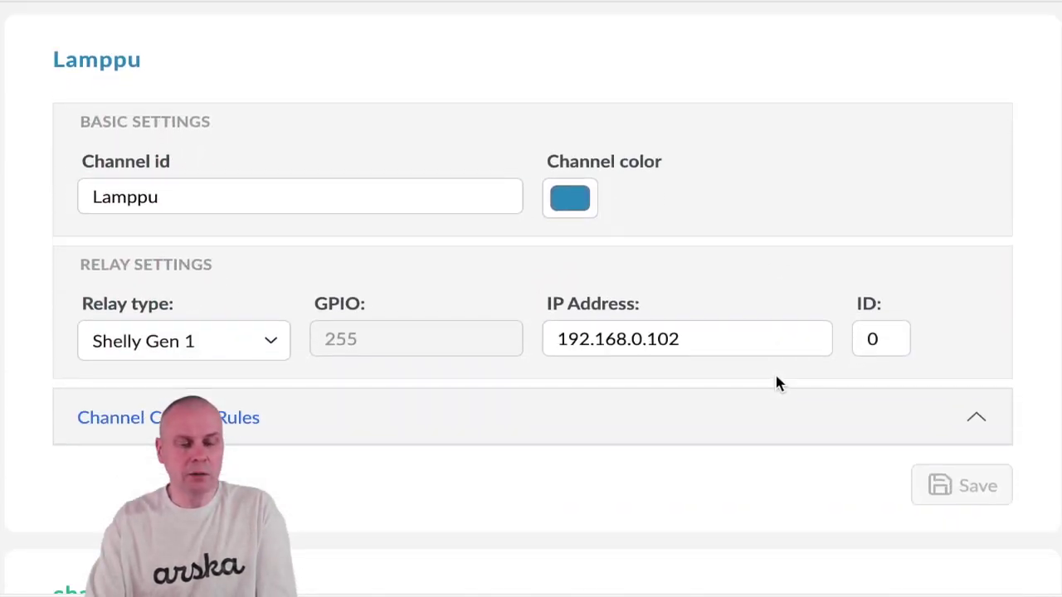
left_click(399, 438)
scroll(403, 436, "down", 3)
left_click(304, 308)
left_click(715, 137)
left_click(587, 359)
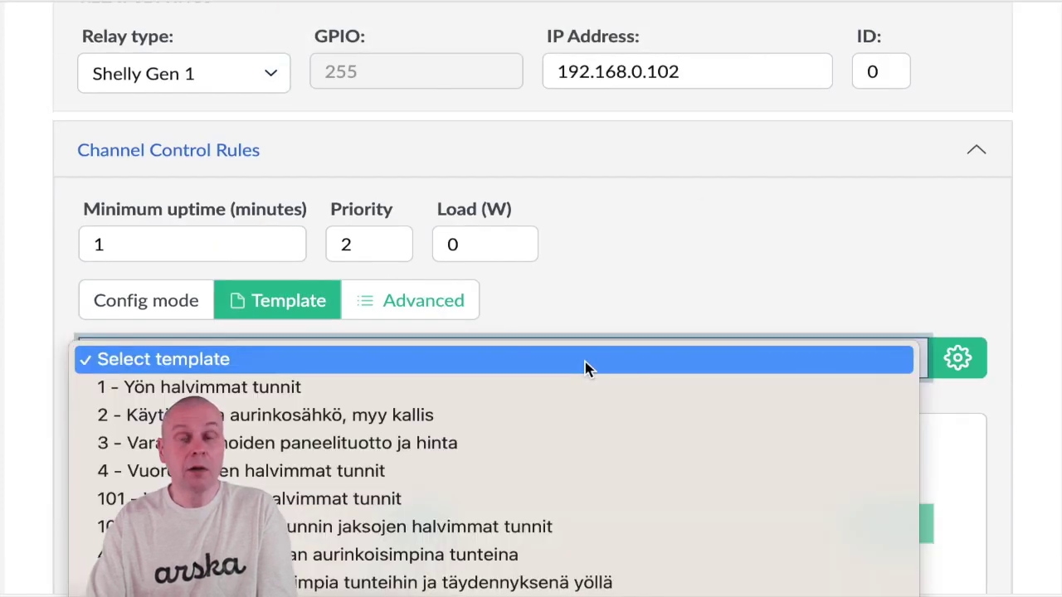
left_click(470, 545)
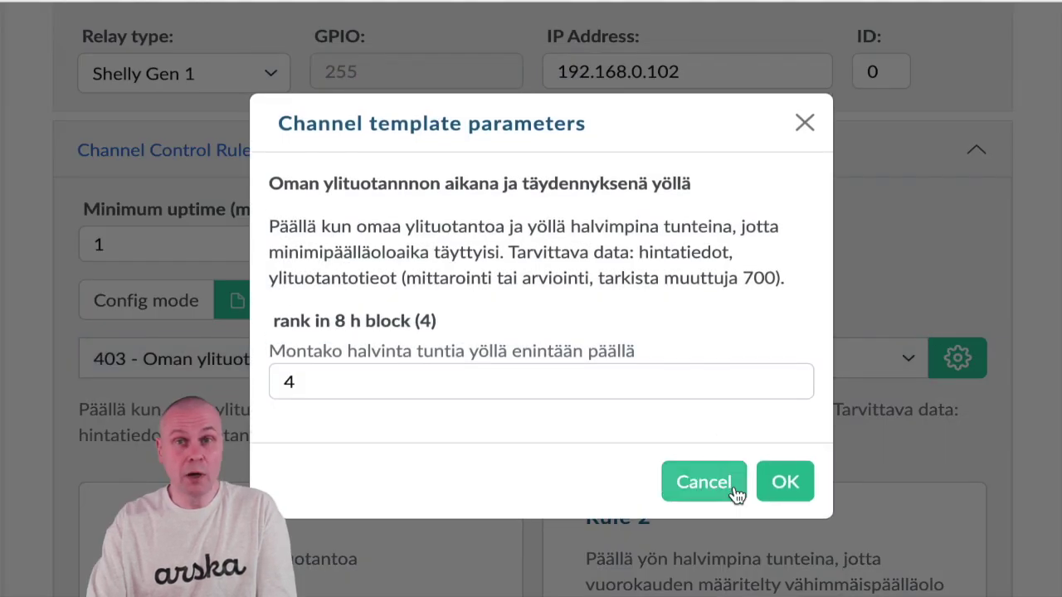
left_click(775, 485)
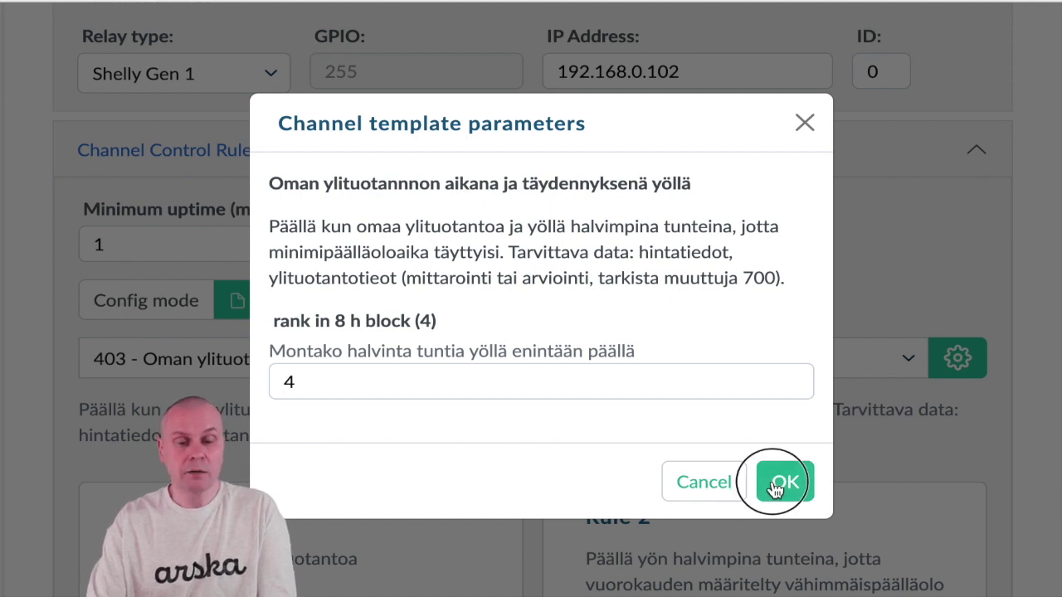
scroll(772, 493, "down", 1)
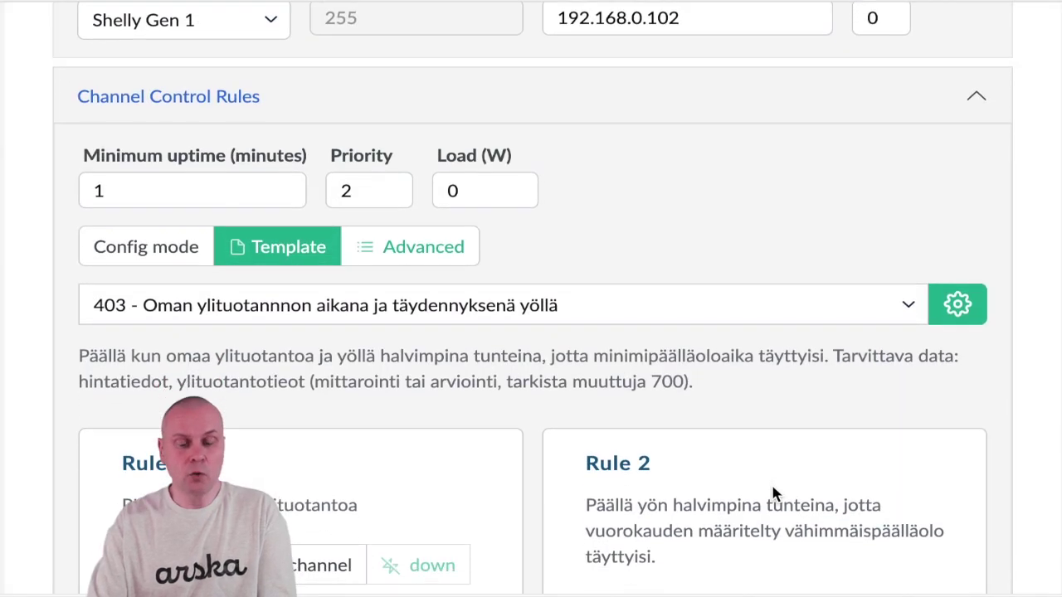
scroll(772, 493, "down", 4)
scroll(772, 488, "down", 1)
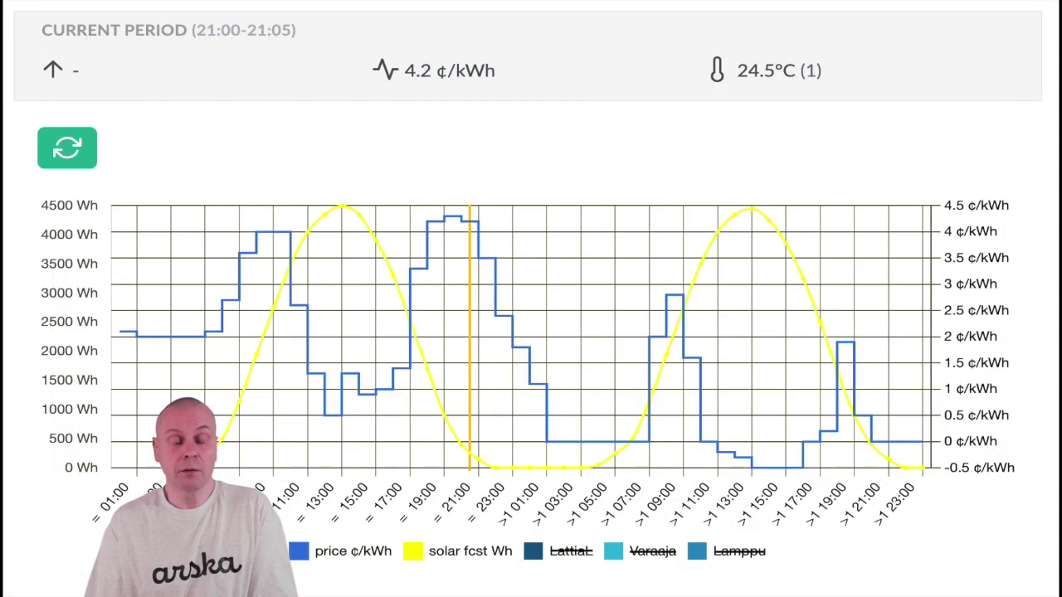
Compare LattiaL's and Varaaja's running times with the price and solar forecast in the chart, showing one channel's series at a time
mouse_move(868, 448)
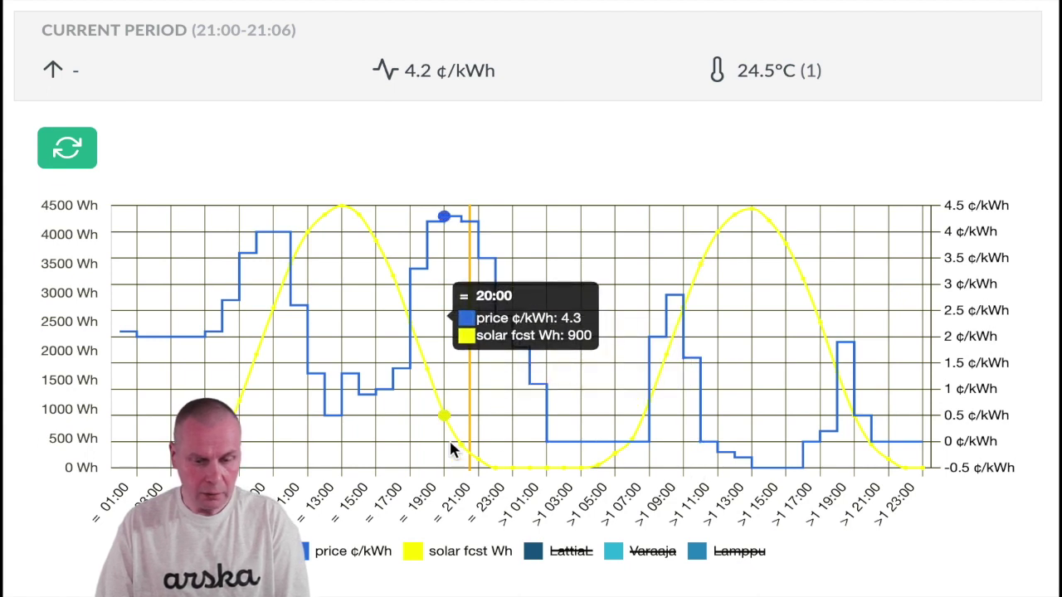
left_click(571, 551)
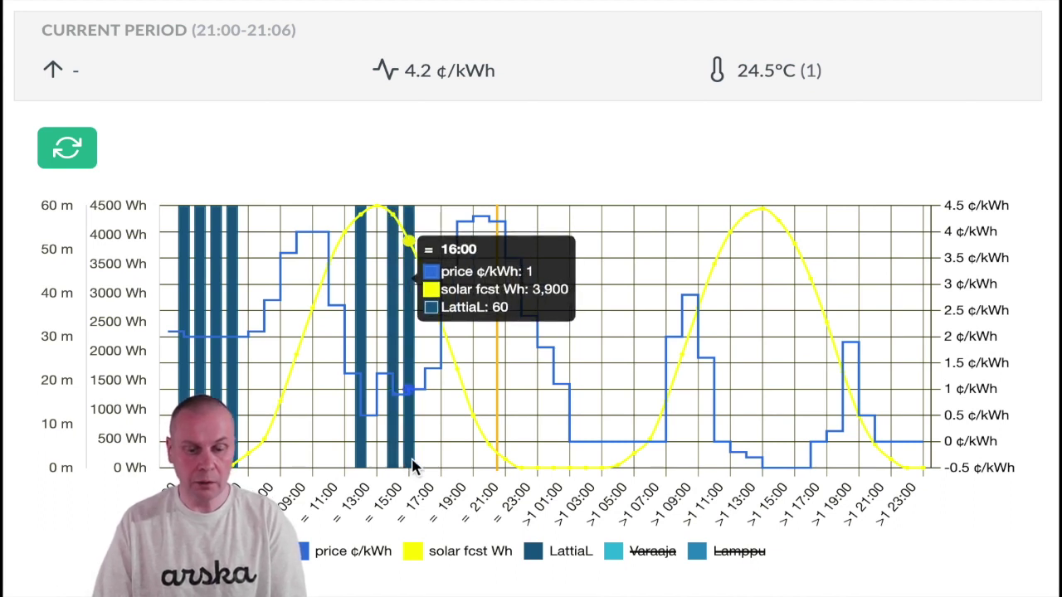
left_click(569, 551)
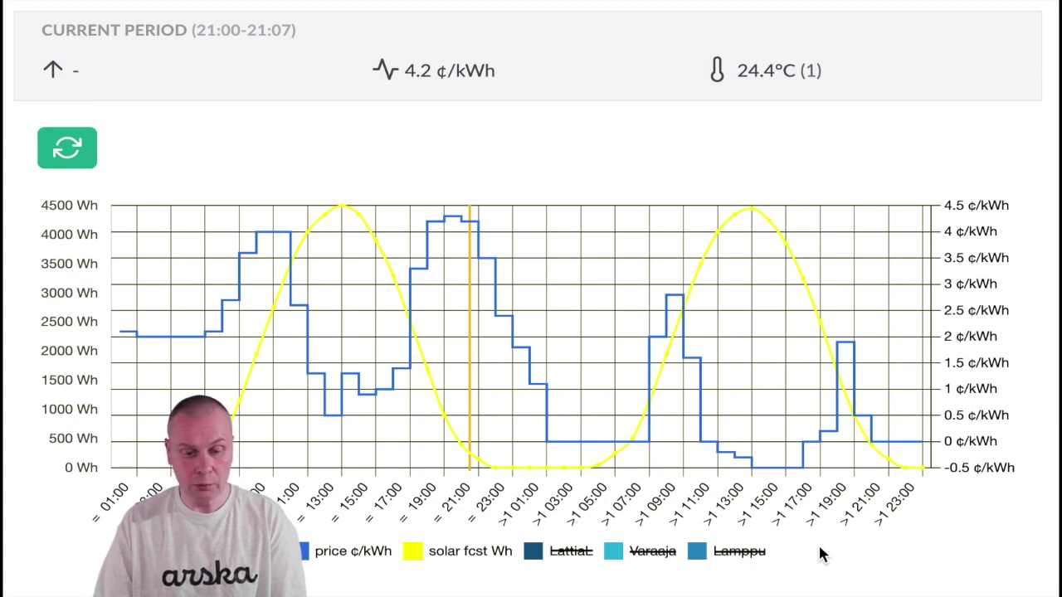
left_click(647, 556)
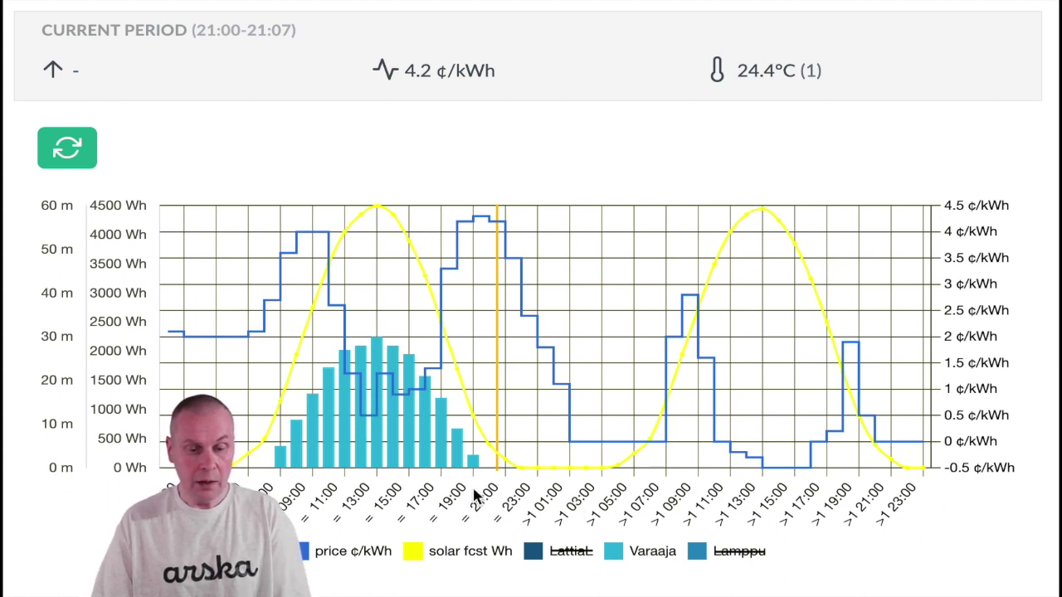
mouse_move(440, 464)
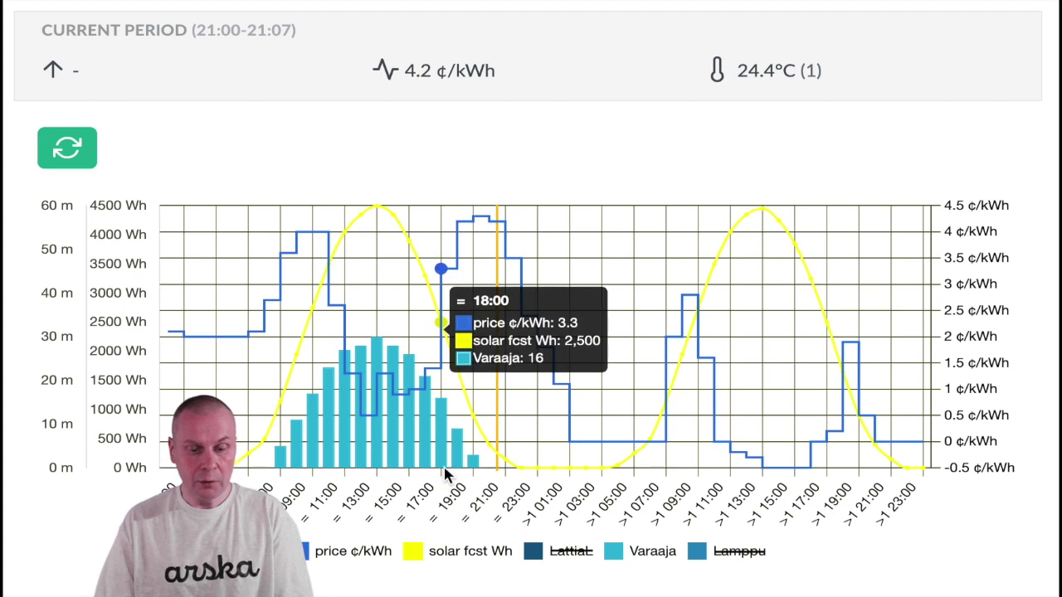